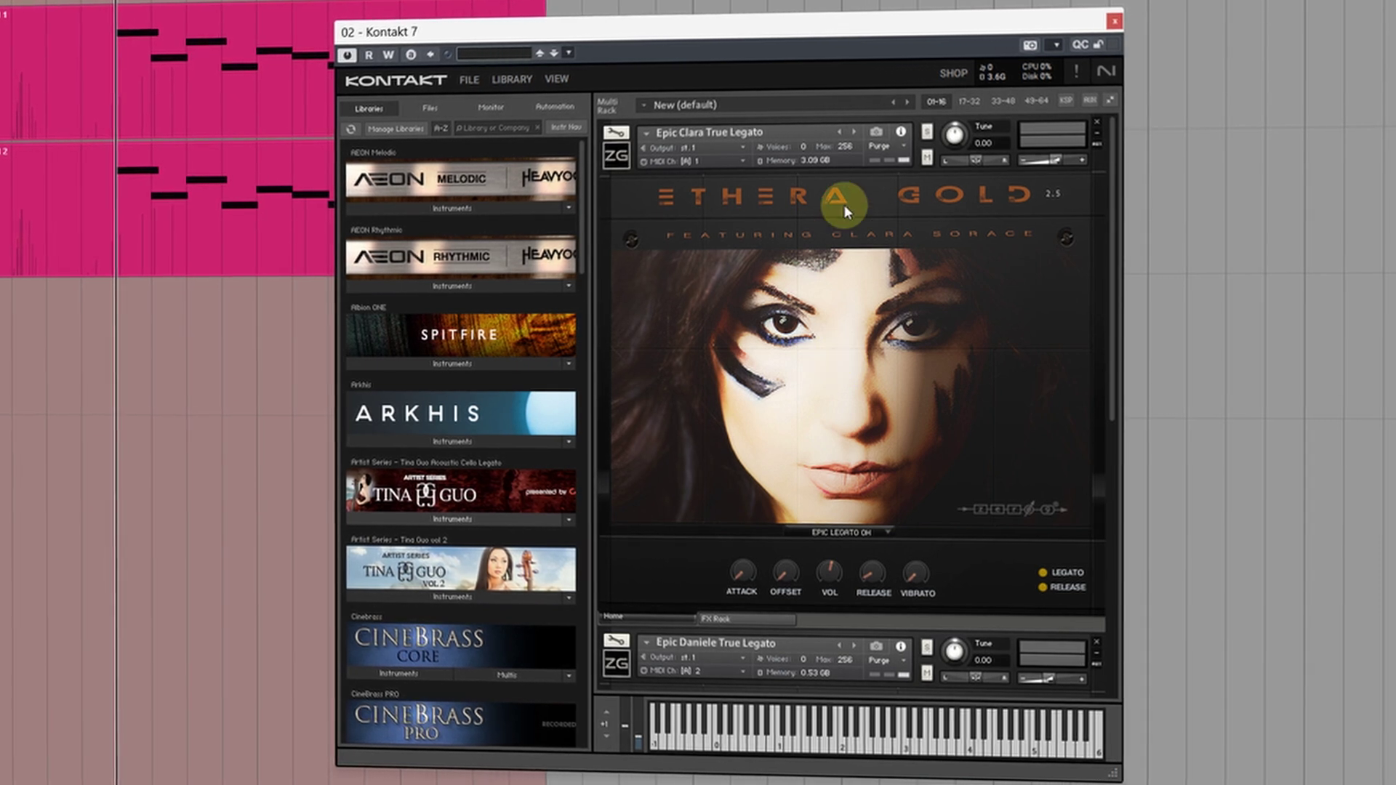
Step: Update Epic Clara True Legato's sample pool, cutting its memory from 3.09 GB to 10.94 MB
{"action": "left_click", "coordinate": [907, 150]}
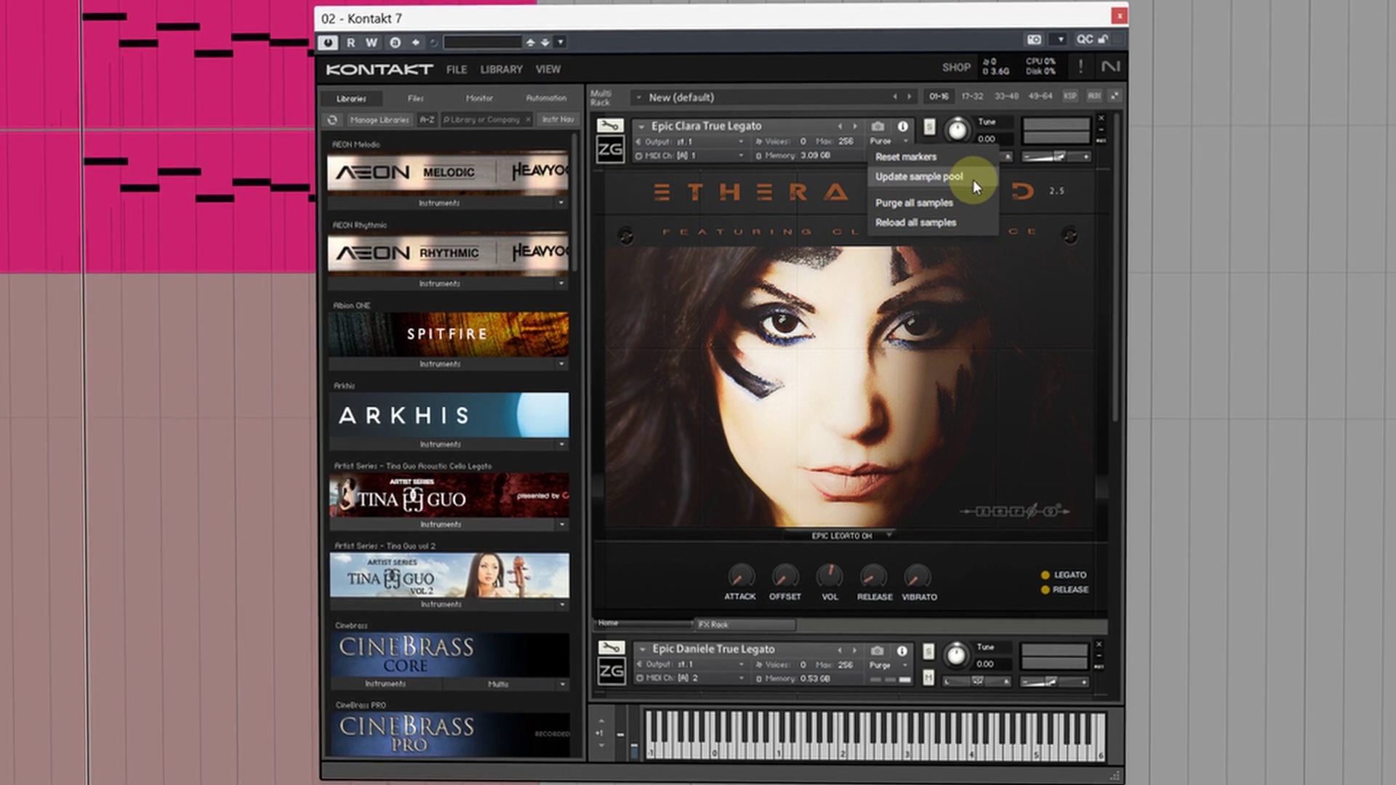
{"action": "left_click", "coordinate": [973, 180]}
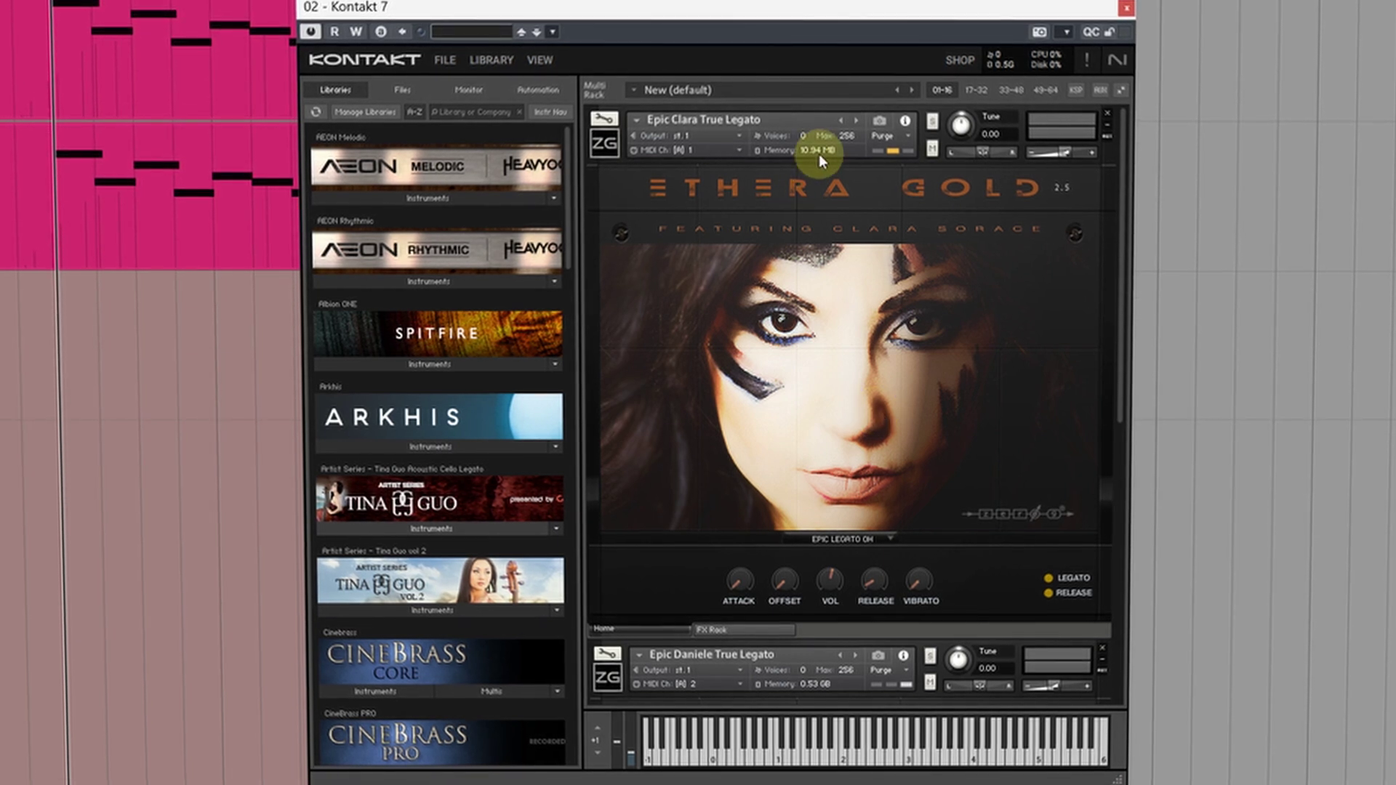
Step: Purge all of Epic Clara True Legato's samples to 0, then reload them to 3.09 GB
{"action": "left_click", "coordinate": [886, 135]}
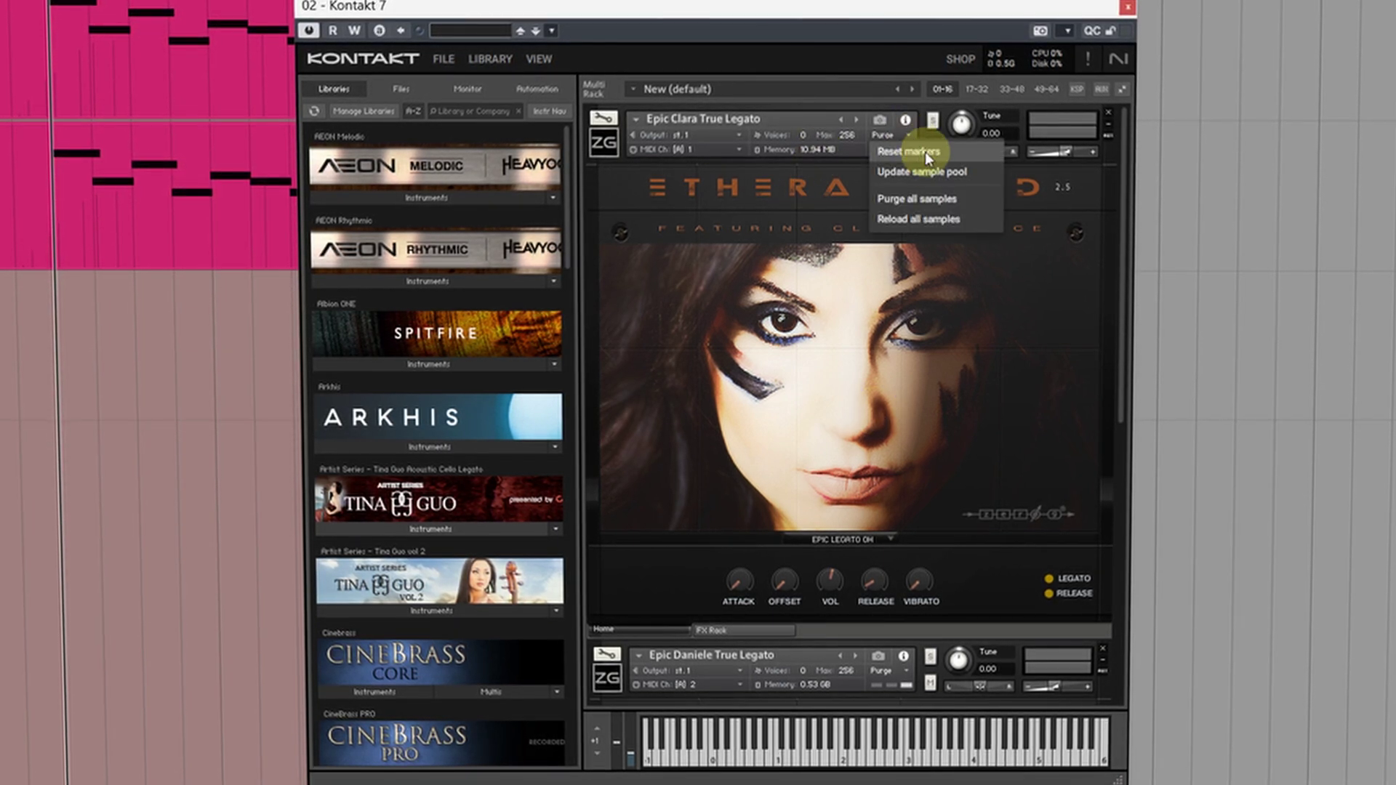
{"action": "left_click", "coordinate": [967, 196]}
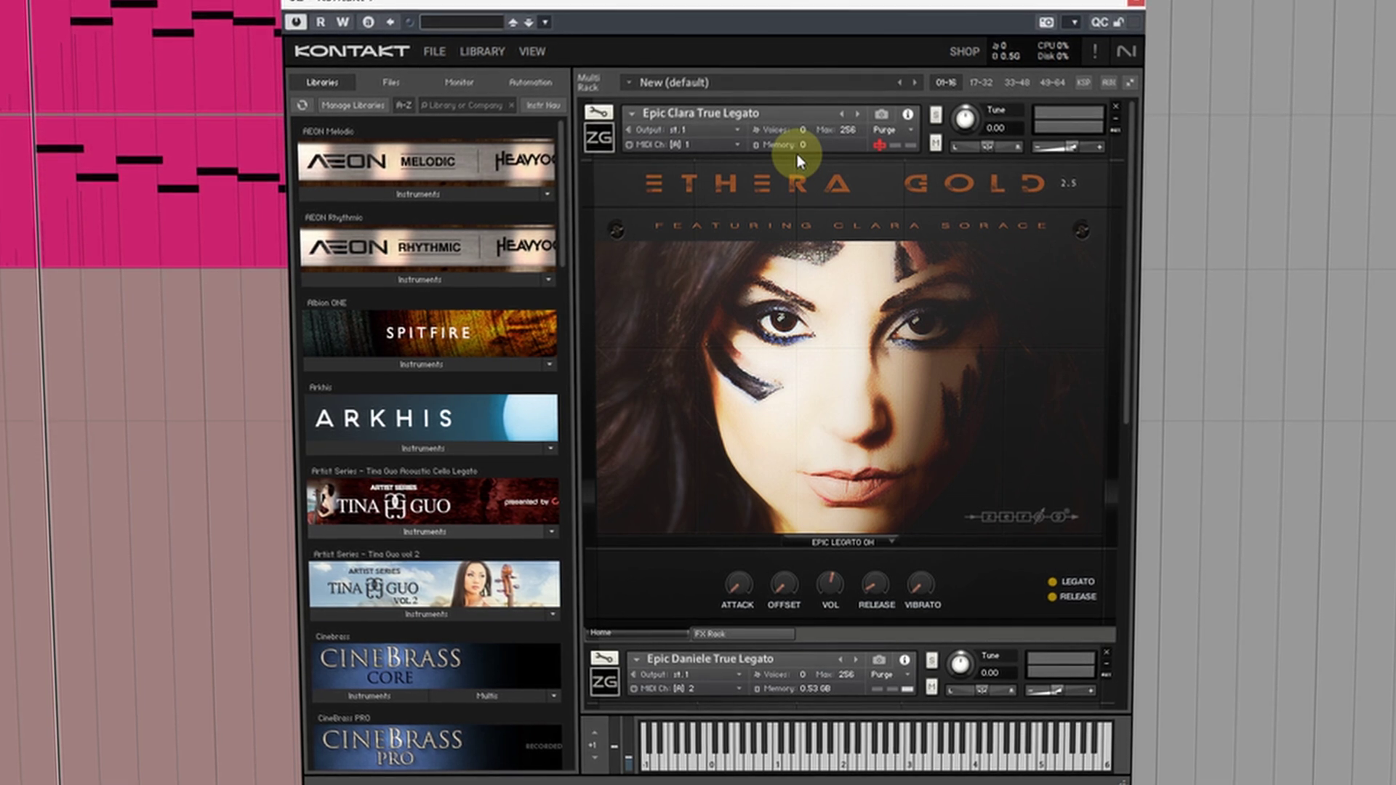
{"action": "left_click", "coordinate": [900, 128]}
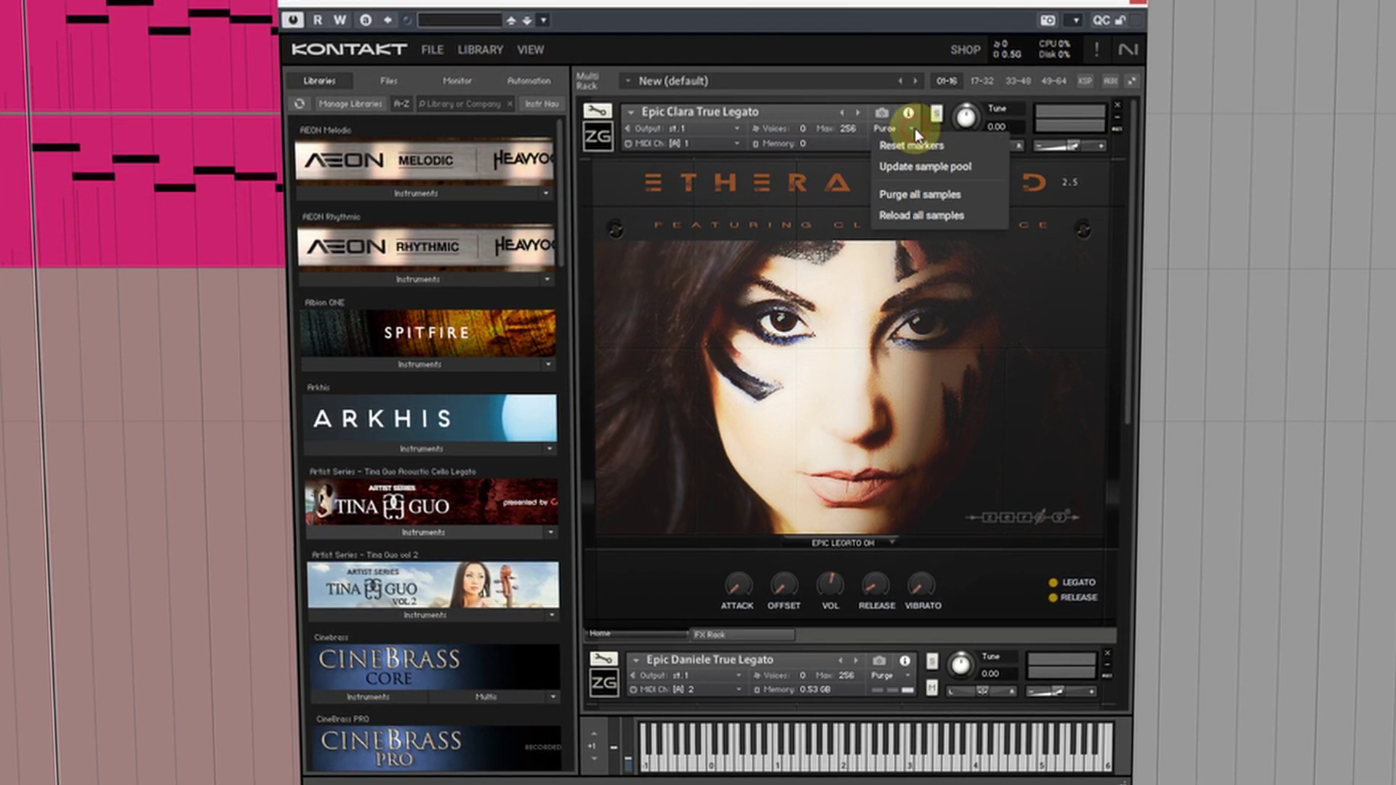
{"action": "left_click", "coordinate": [915, 221]}
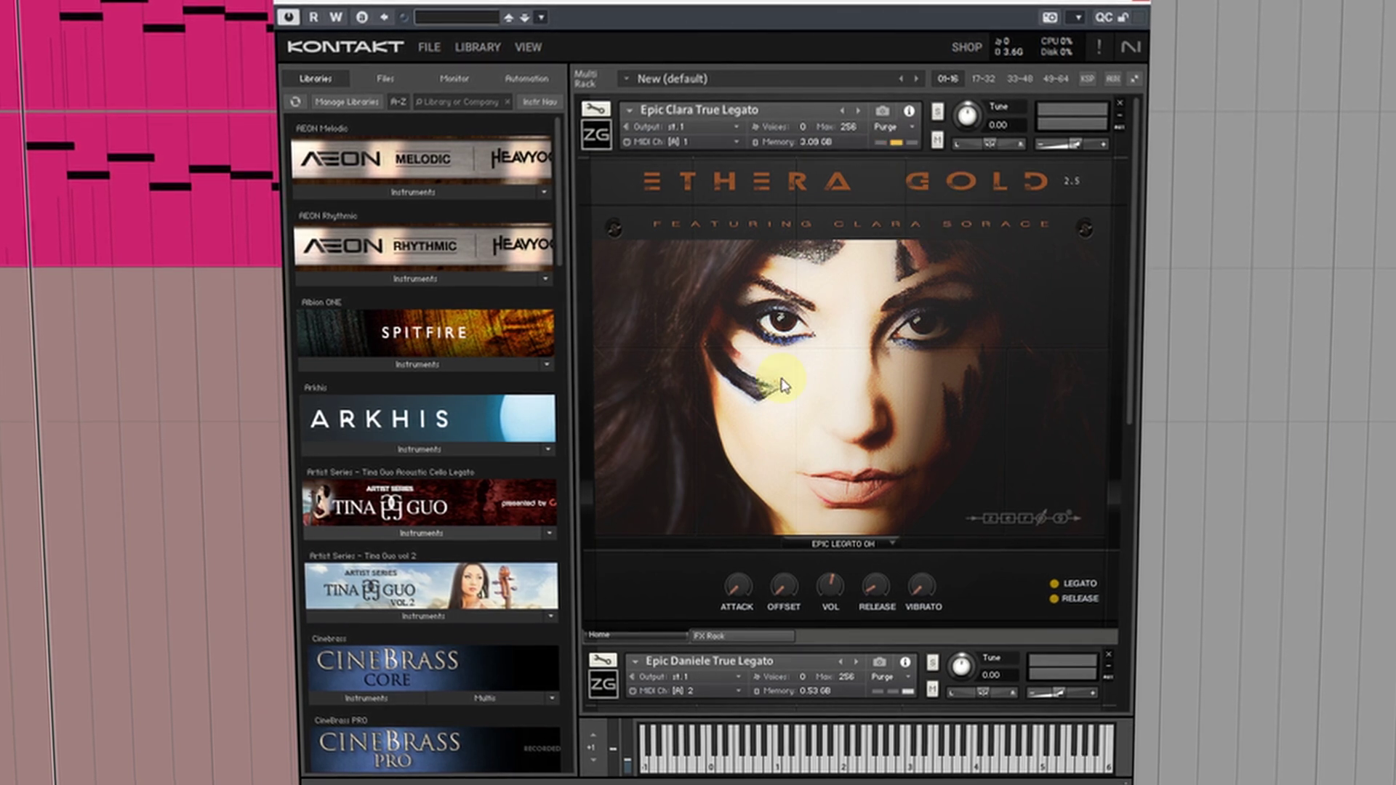
Step: Collapse Epic Clara and Epic Daniele True Legato, then purge all samples in this Kontakt instance
{"action": "left_click", "coordinate": [601, 137]}
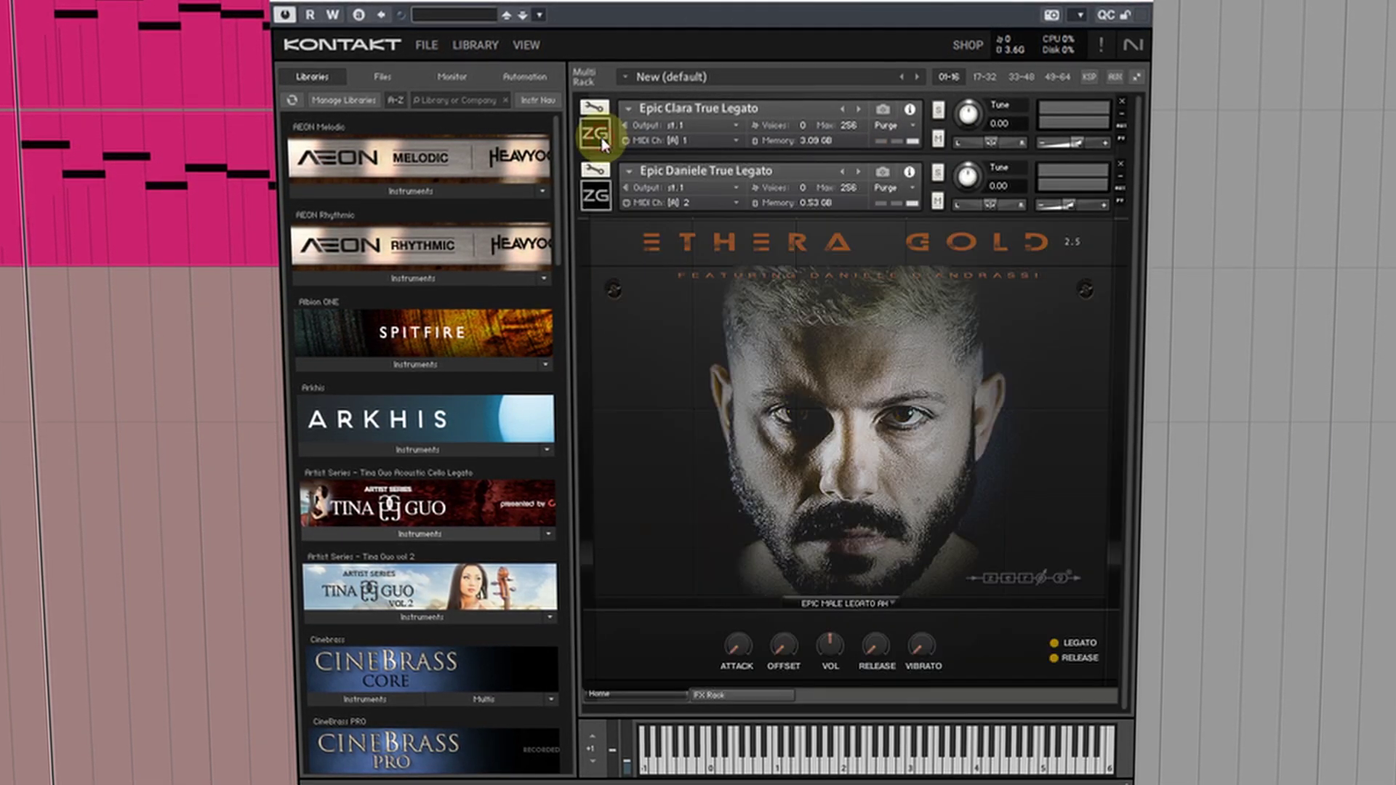
{"action": "left_click", "coordinate": [602, 202]}
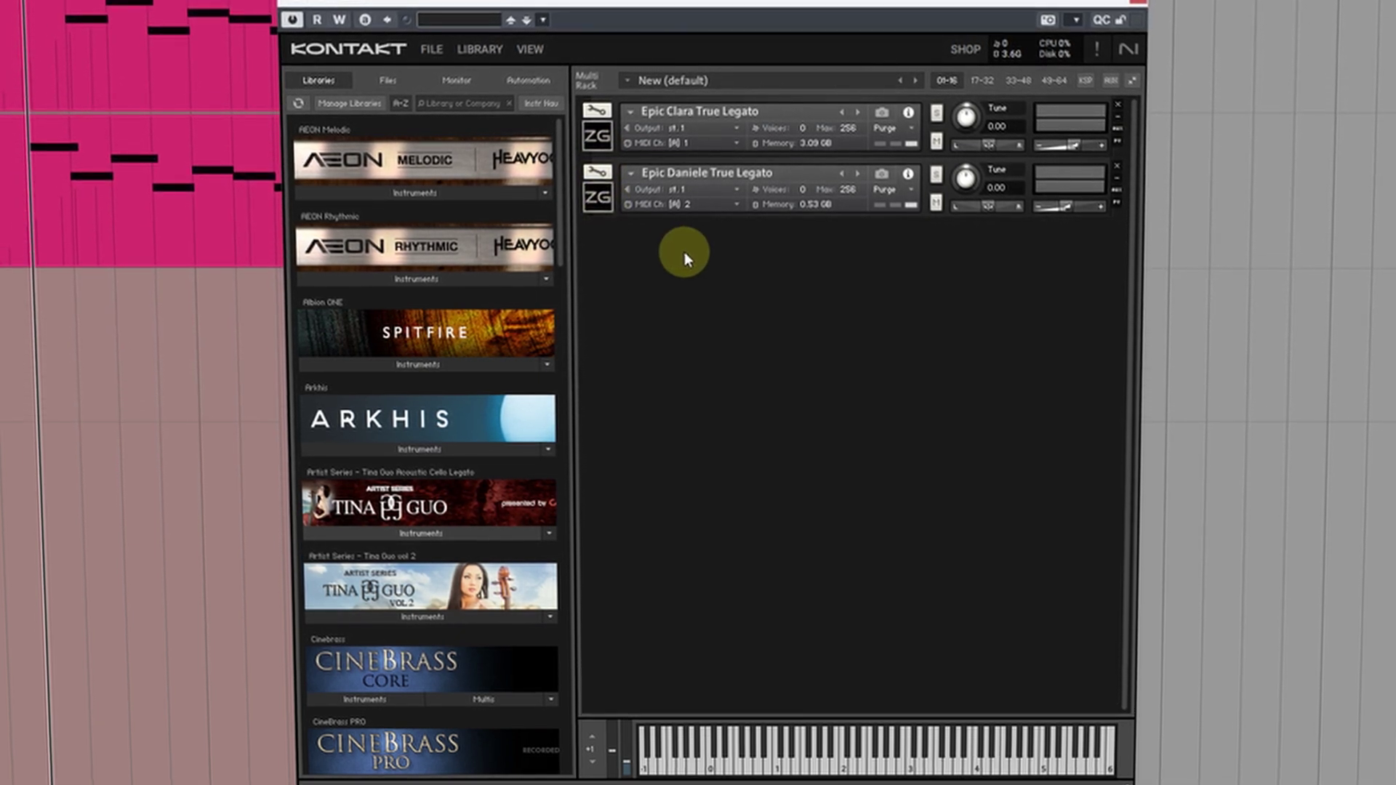
{"action": "left_click", "coordinate": [432, 51]}
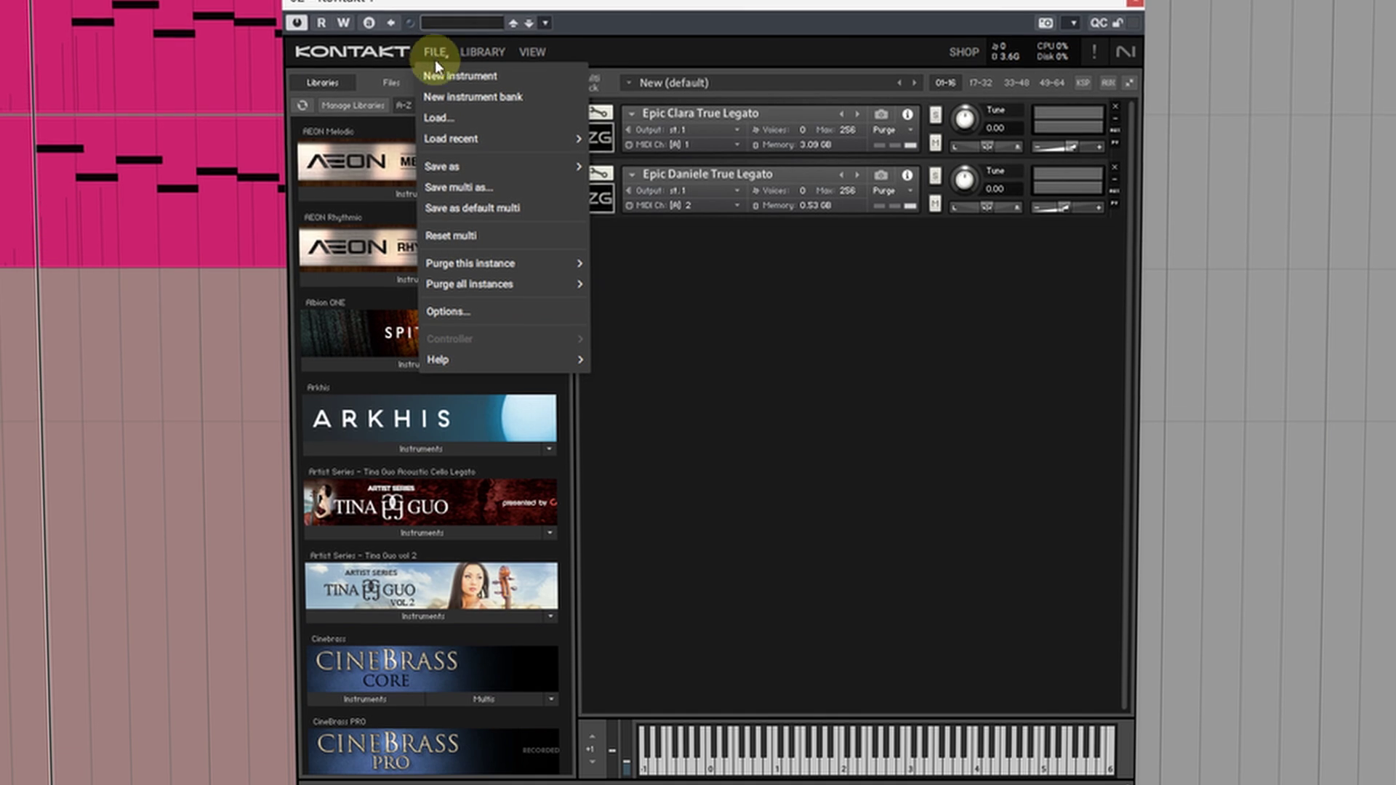
{"action": "mouse_move", "coordinate": [477, 263]}
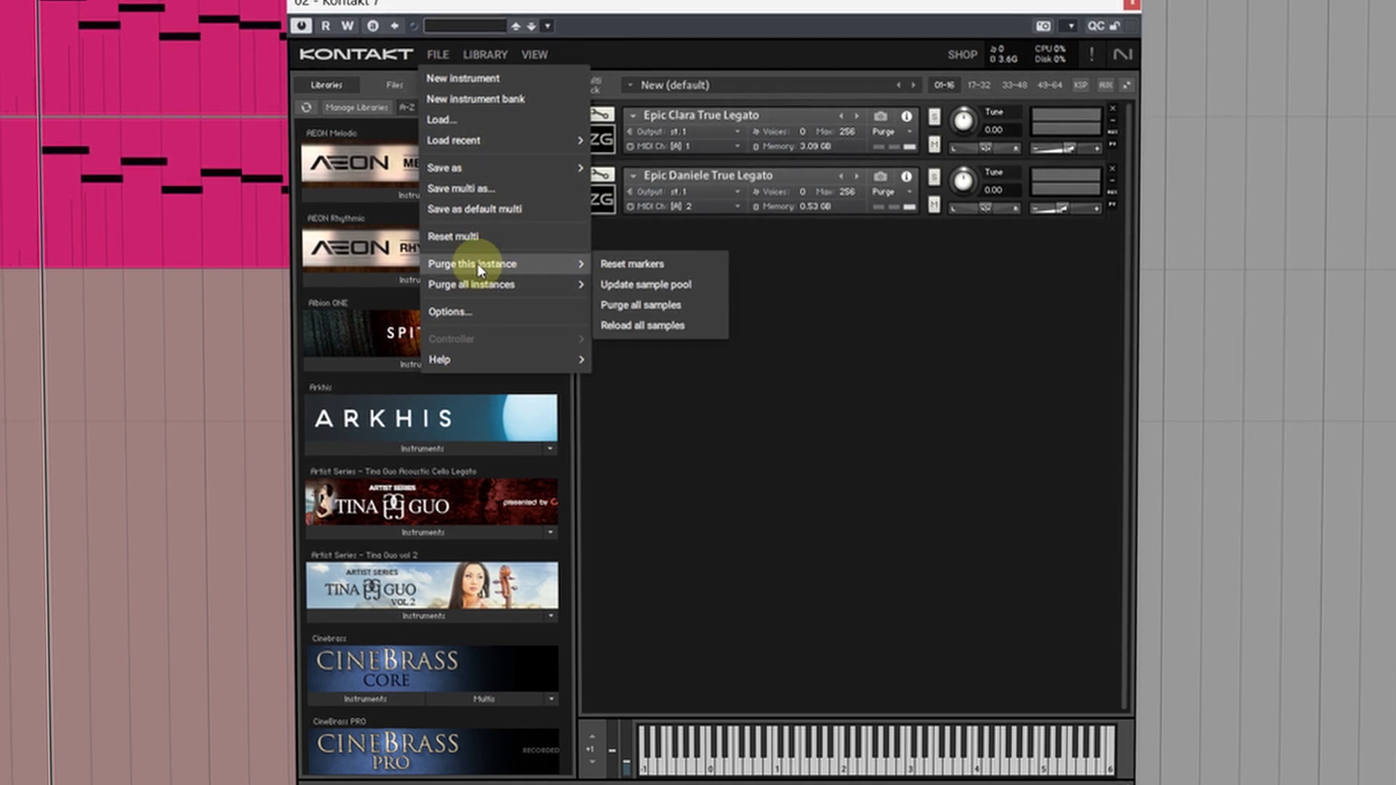
{"action": "left_click", "coordinate": [678, 304]}
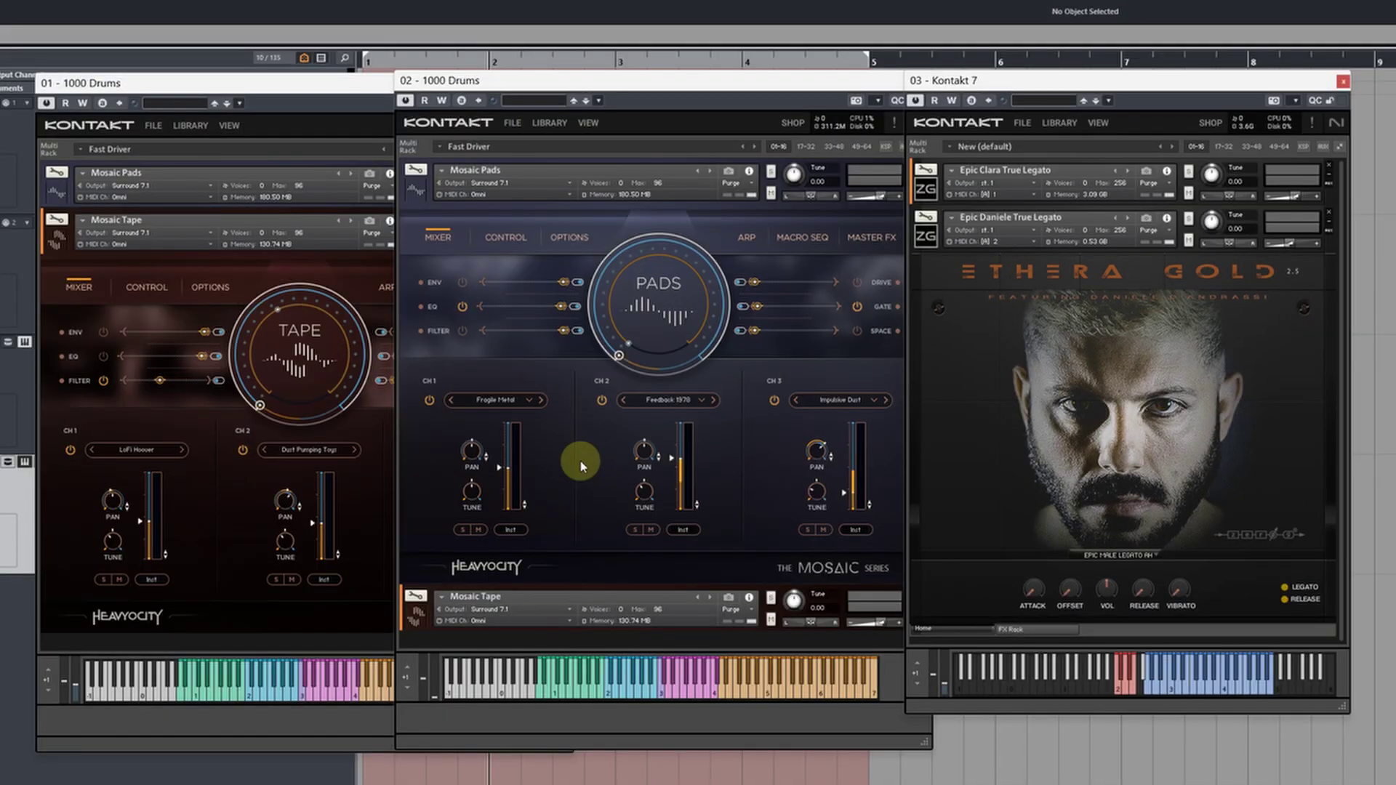
Step: Purge all samples across every Kontakt instance, leaving both Ethera Gold instruments at 0 memory
{"action": "left_click", "coordinate": [511, 124]}
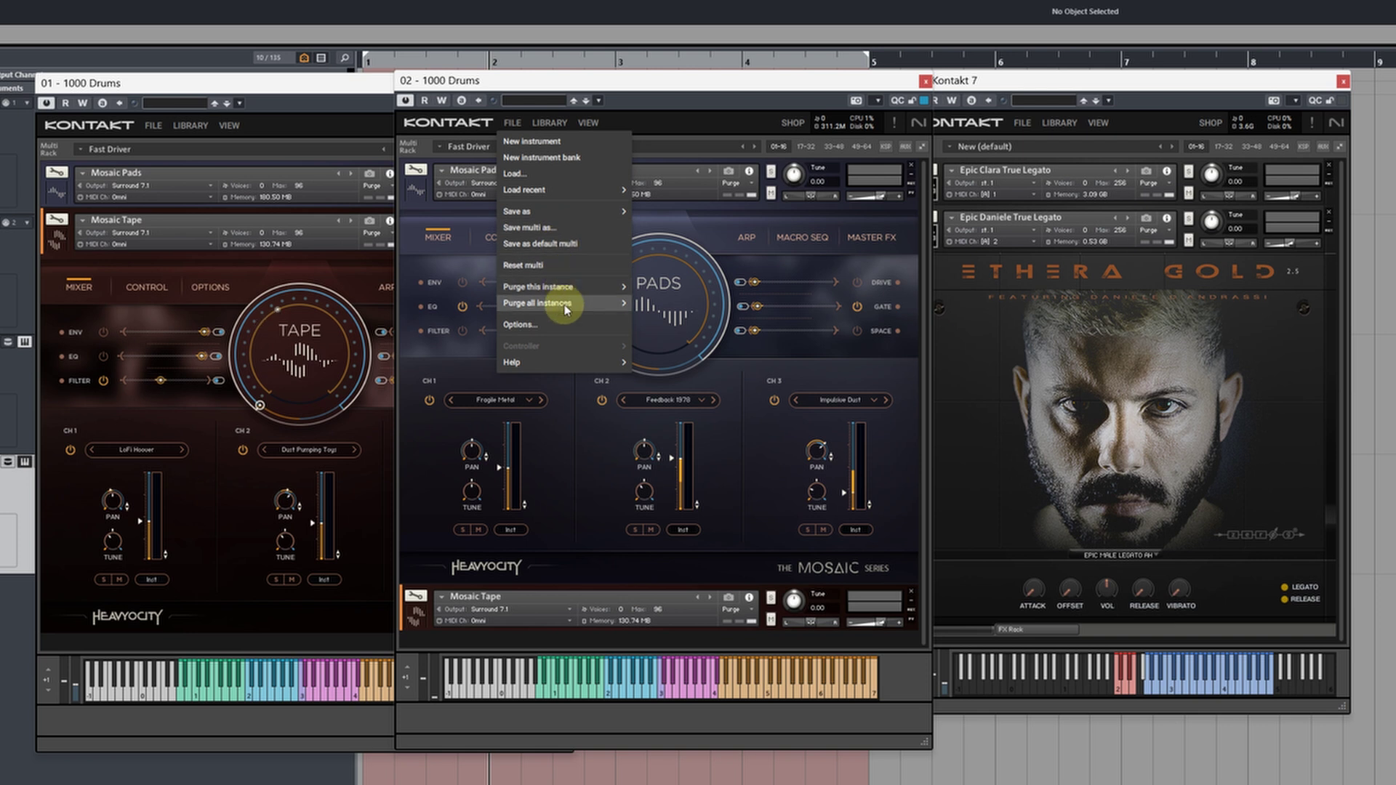
{"action": "mouse_move", "coordinate": [567, 309]}
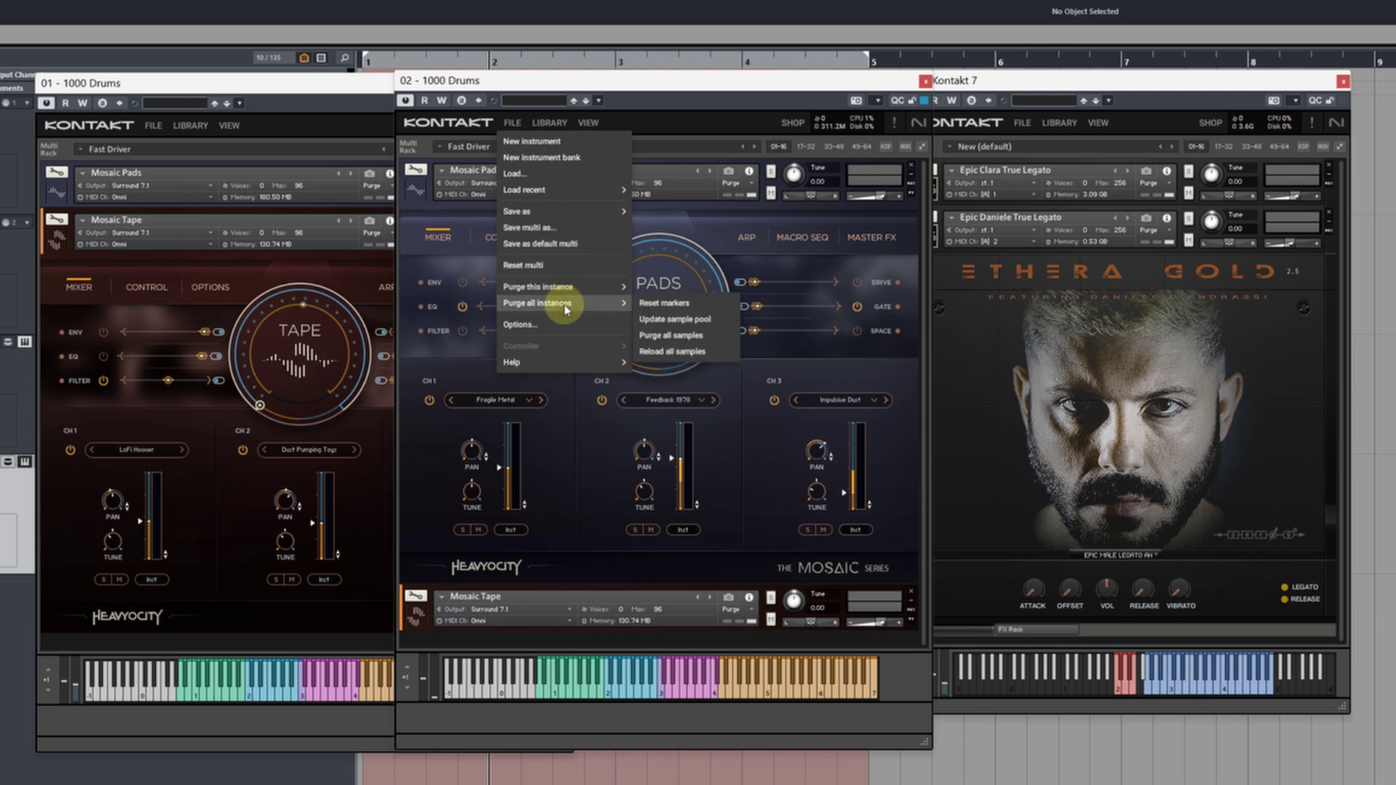
{"action": "left_click", "coordinate": [696, 336]}
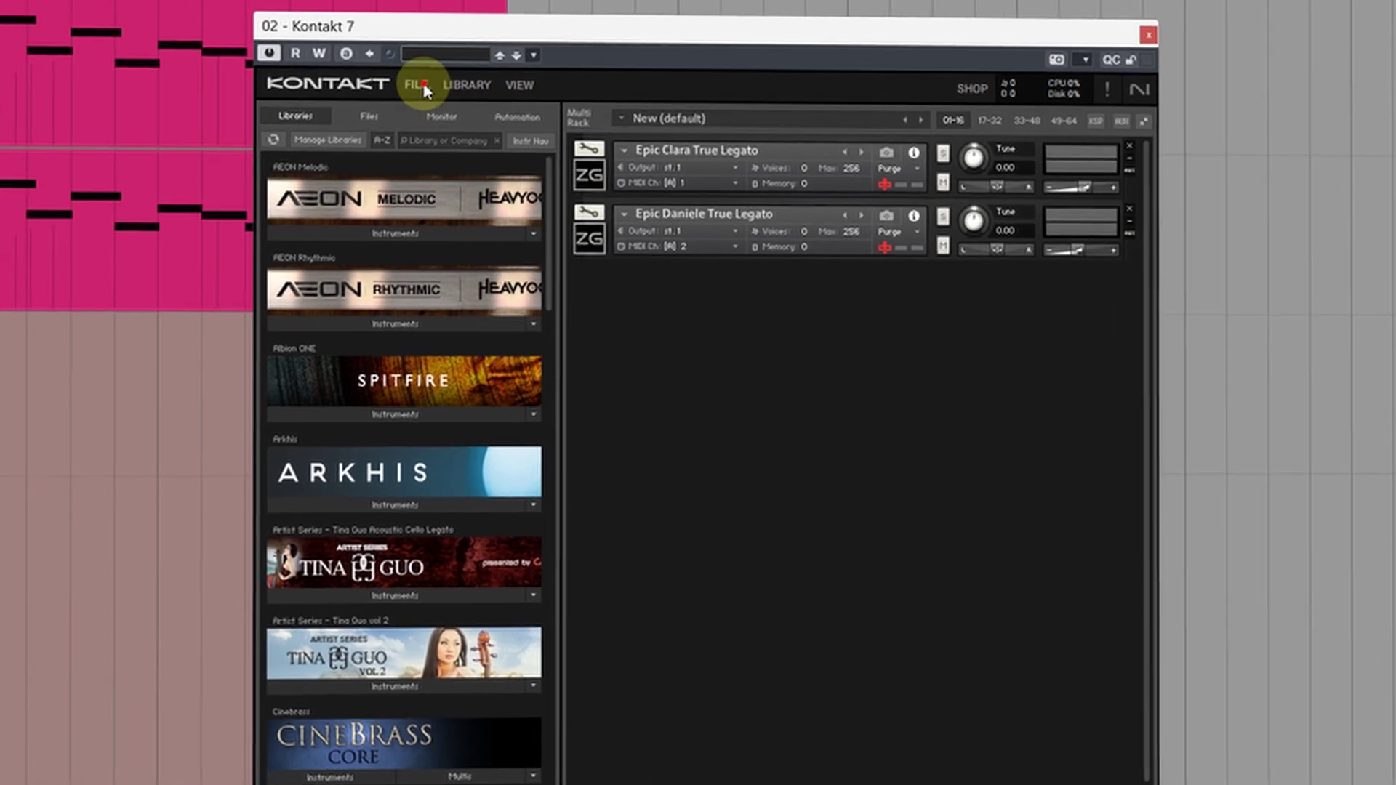
Step: Override the instruments' preload size in Kontakt's Memory options, setting it to 12.00 kB
{"action": "left_click", "coordinate": [462, 74]}
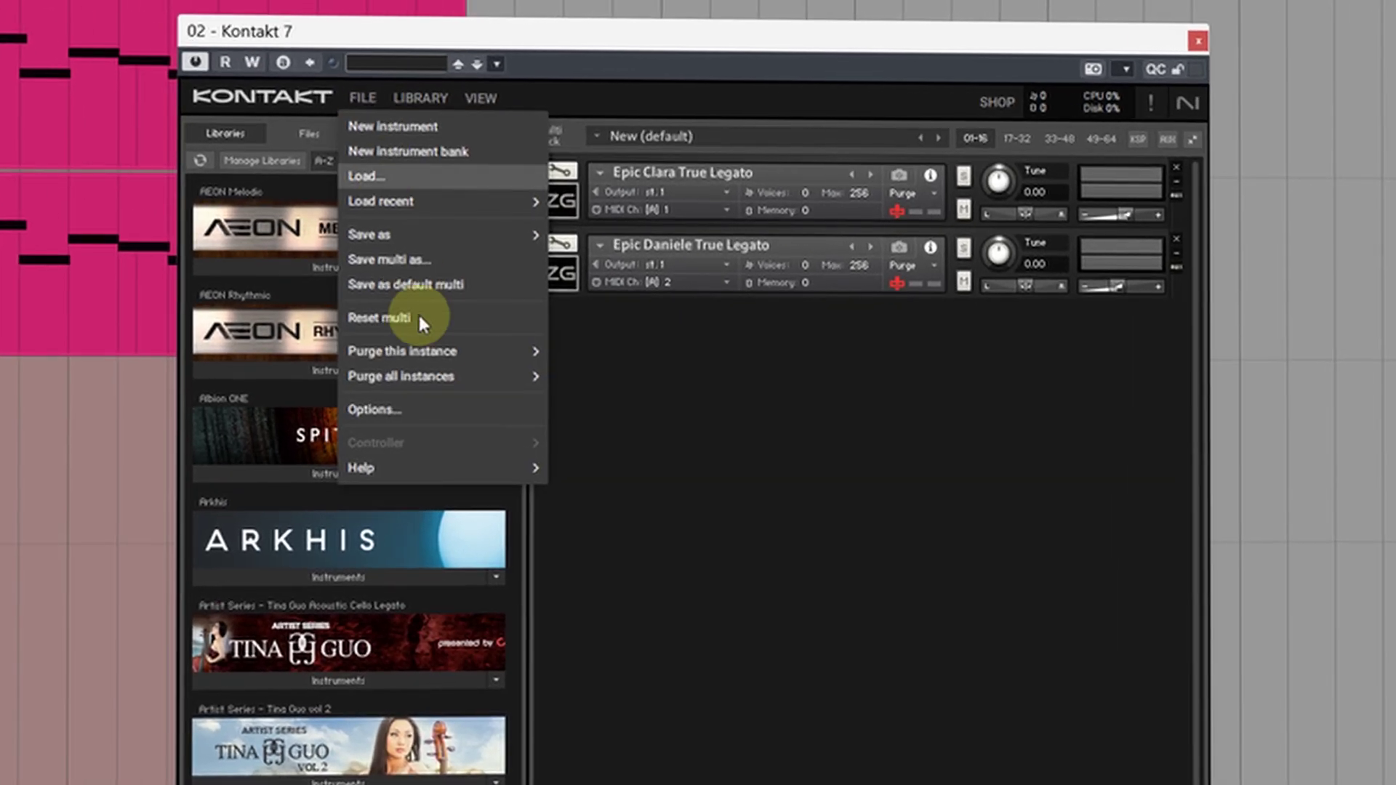
{"action": "left_click", "coordinate": [416, 411]}
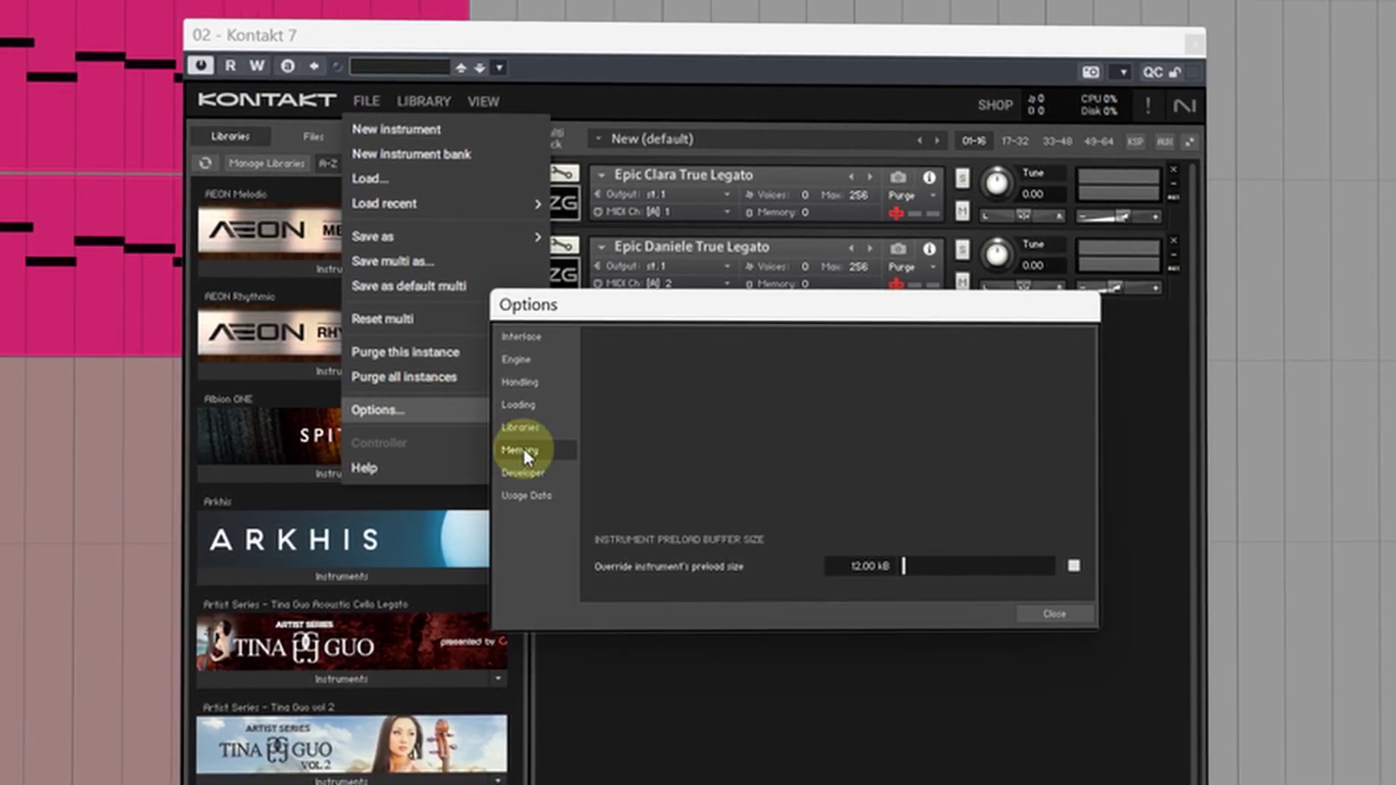
{"action": "left_click", "coordinate": [1072, 565]}
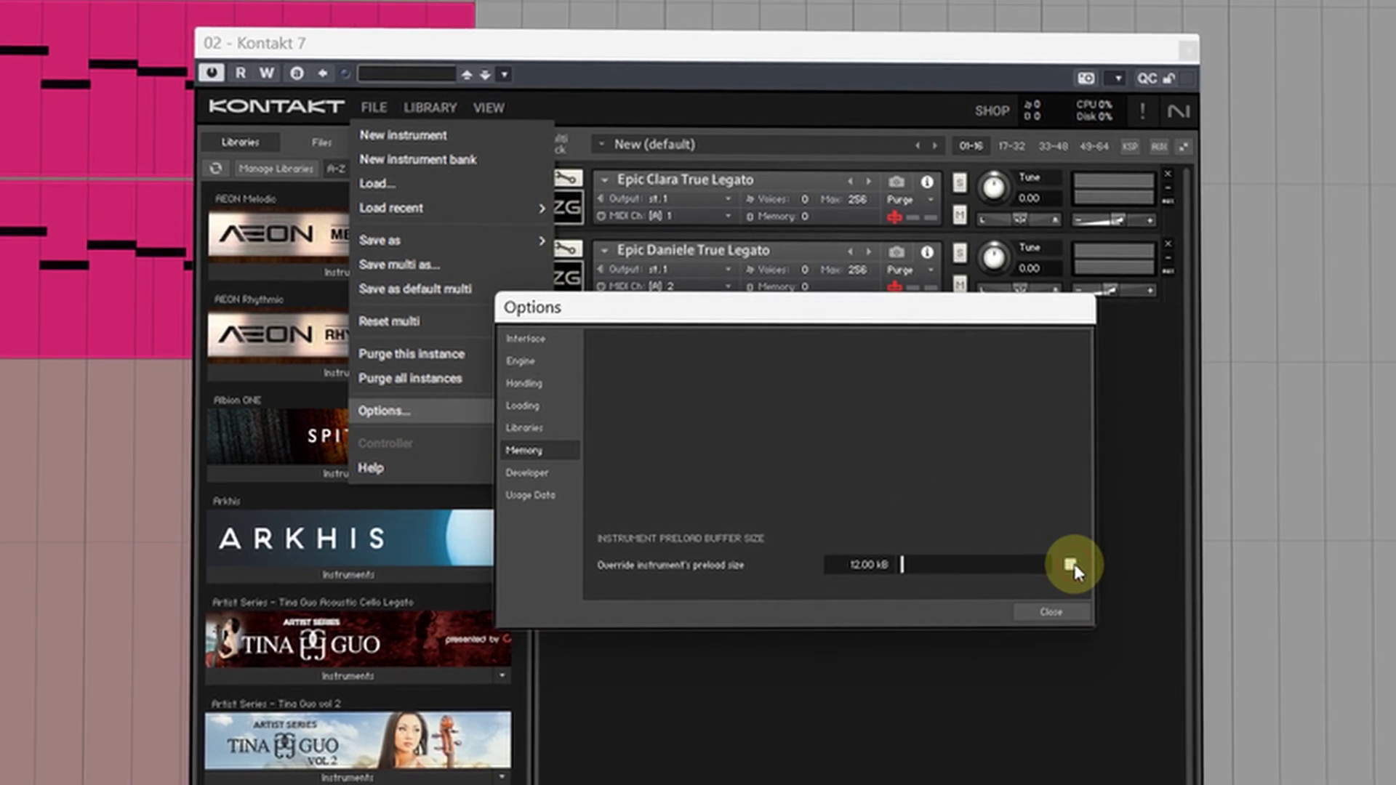
{"action": "left_click_drag", "start_coordinate": [902, 564], "coordinate": [937, 564]}
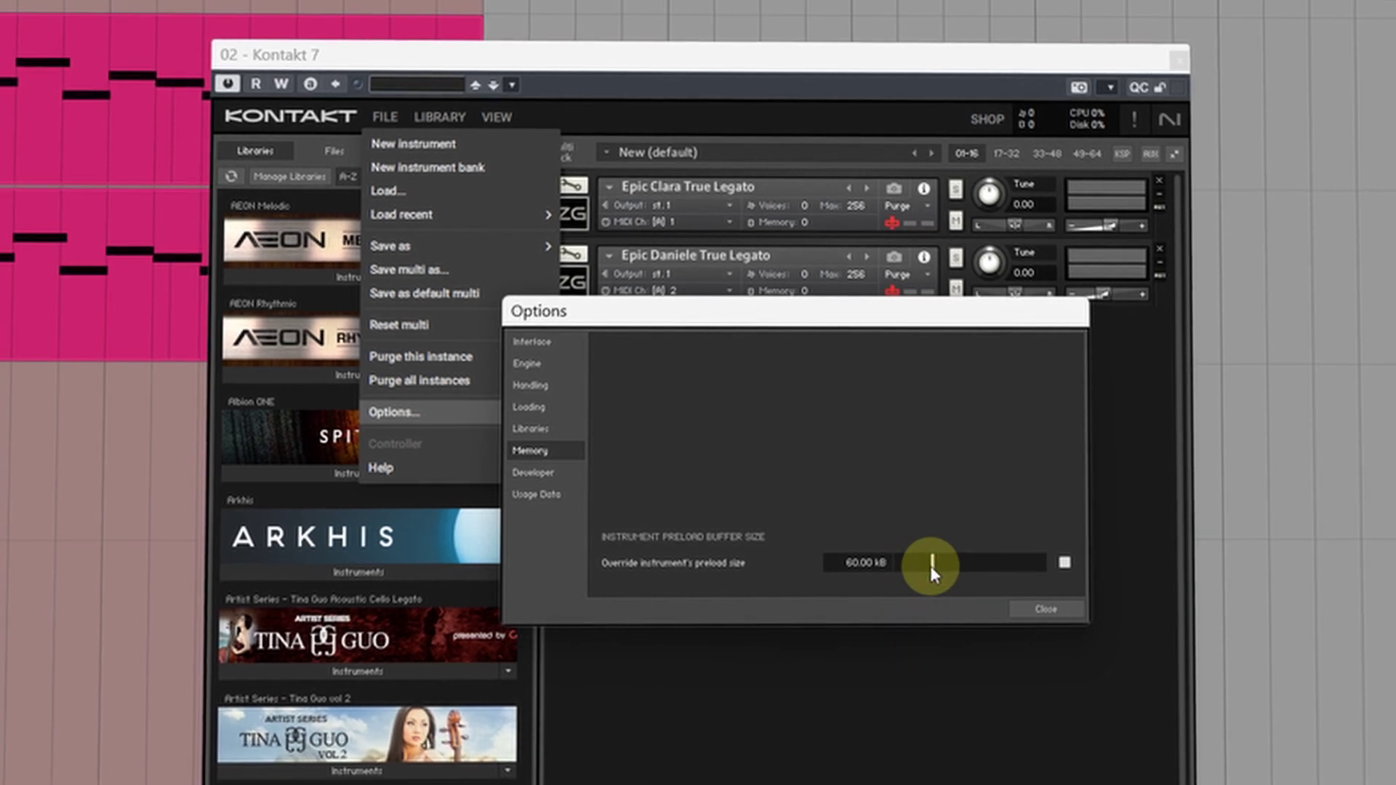
{"action": "left_click_drag", "start_coordinate": [930, 565], "coordinate": [916, 569]}
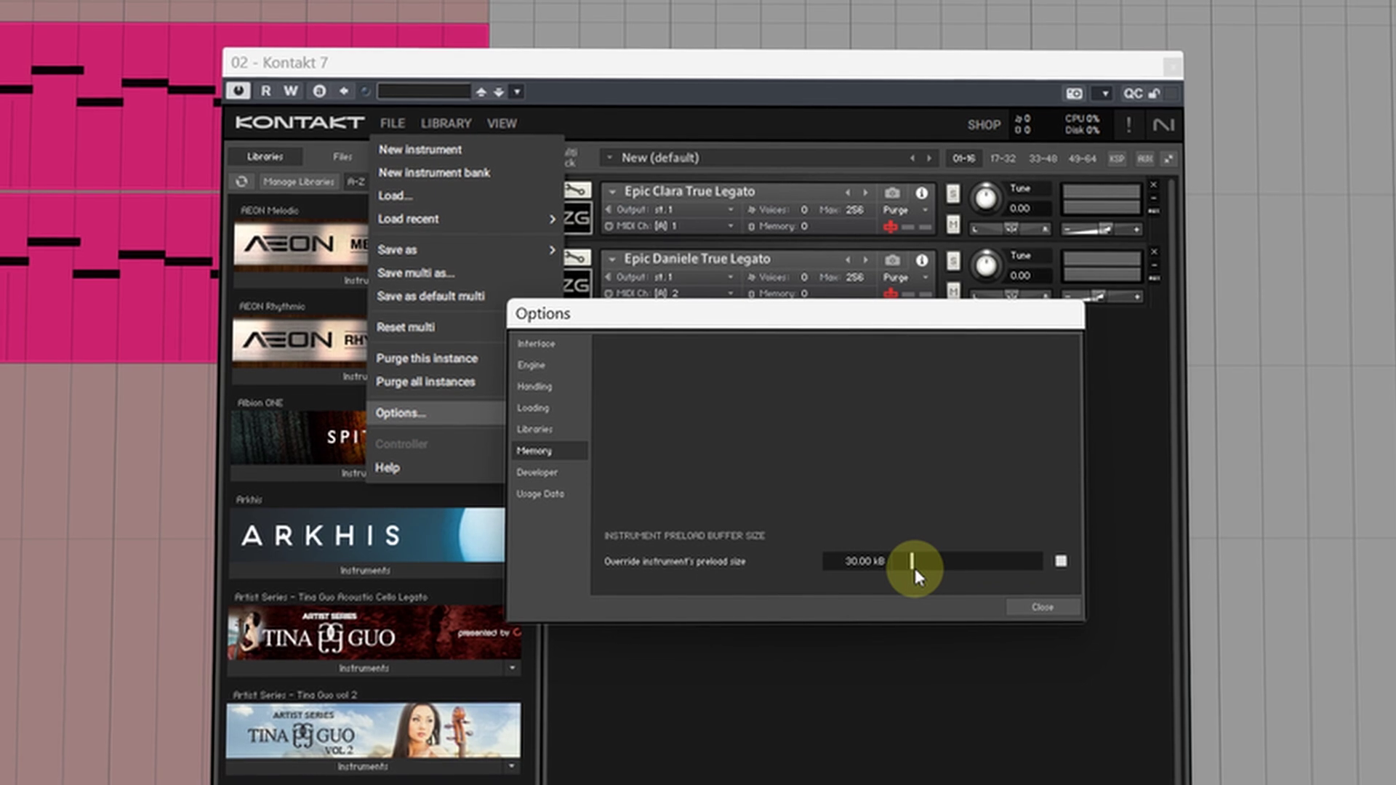
{"action": "mouse_move", "coordinate": [910, 569]}
{"action": "left_mouse_down"}
{"action": "mouse_move", "coordinate": [941, 566]}
{"action": "mouse_move", "coordinate": [899, 578]}
{"action": "left_mouse_up"}
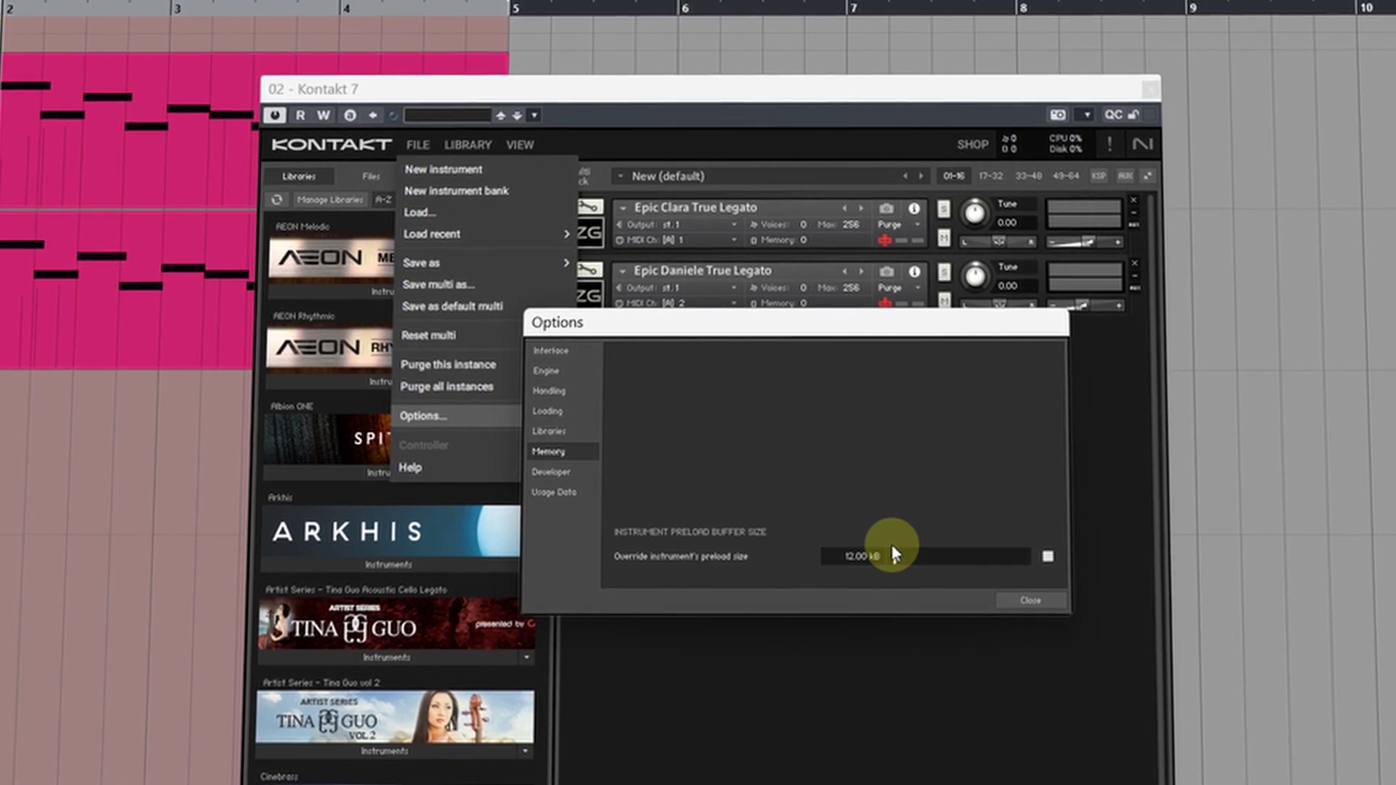
{"action": "left_click", "coordinate": [1027, 603]}
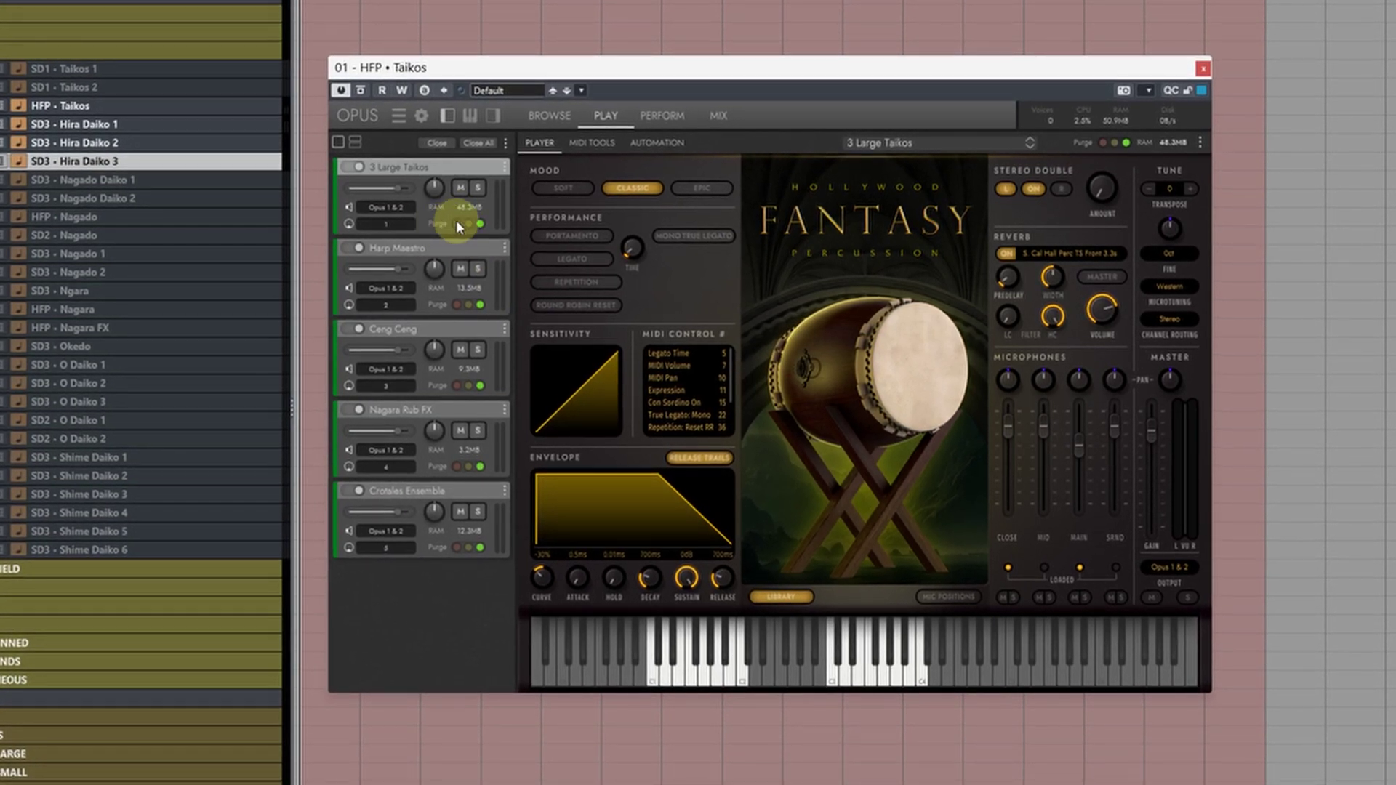
Step: Purge all five rack instruments to 0 B and play a low test note
{"action": "left_click", "coordinate": [456, 224]}
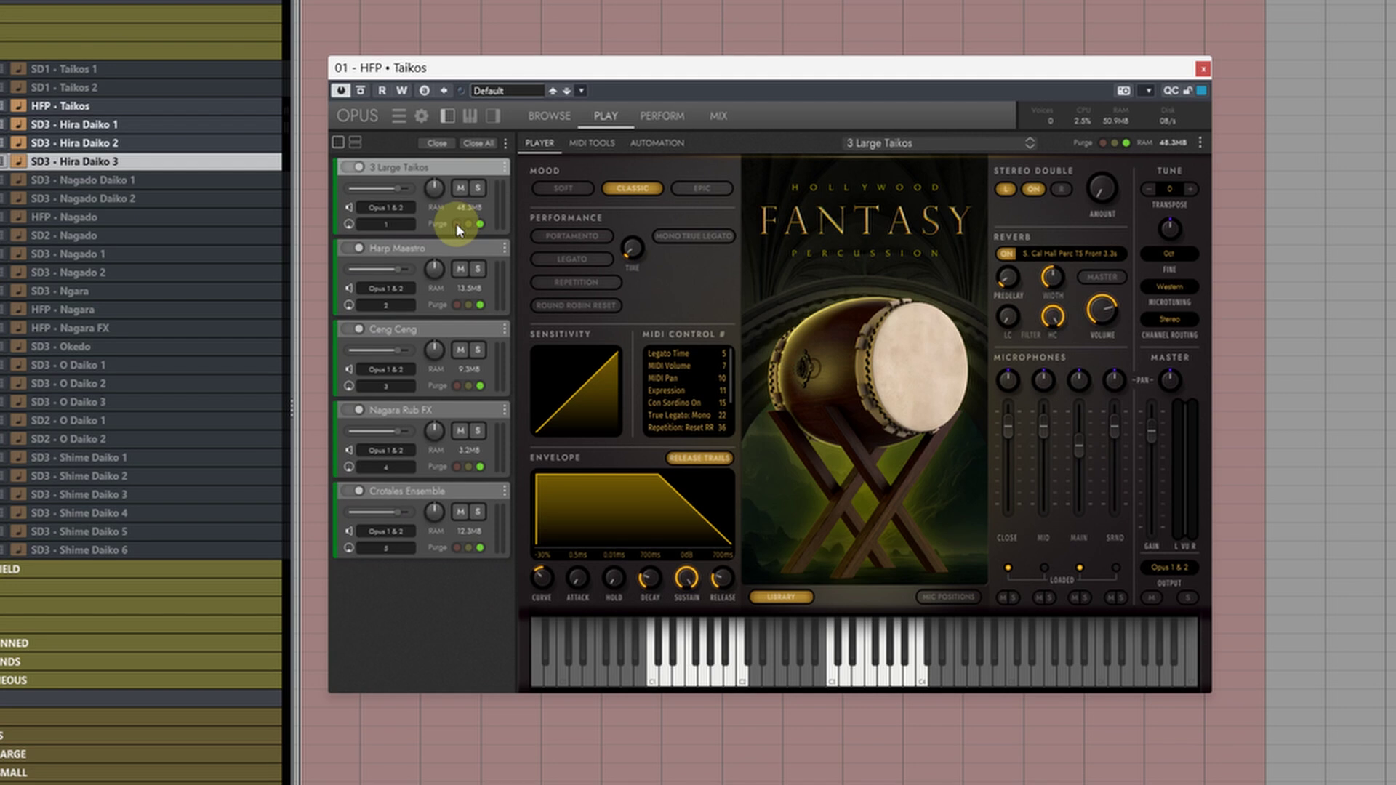
{"action": "left_click", "coordinate": [452, 304]}
{"action": "left_click", "coordinate": [456, 384]}
{"action": "left_click", "coordinate": [453, 480]}
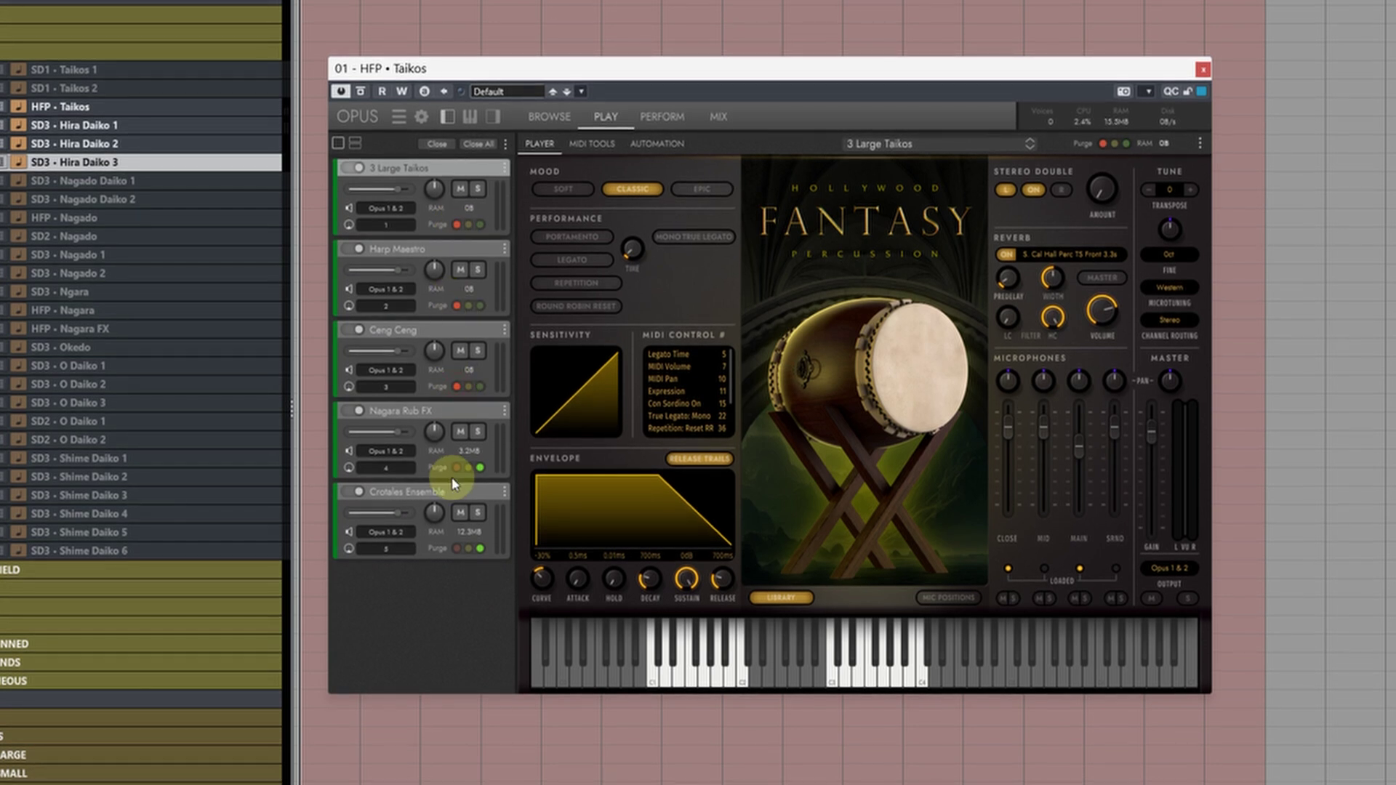
{"action": "left_click", "coordinate": [455, 550]}
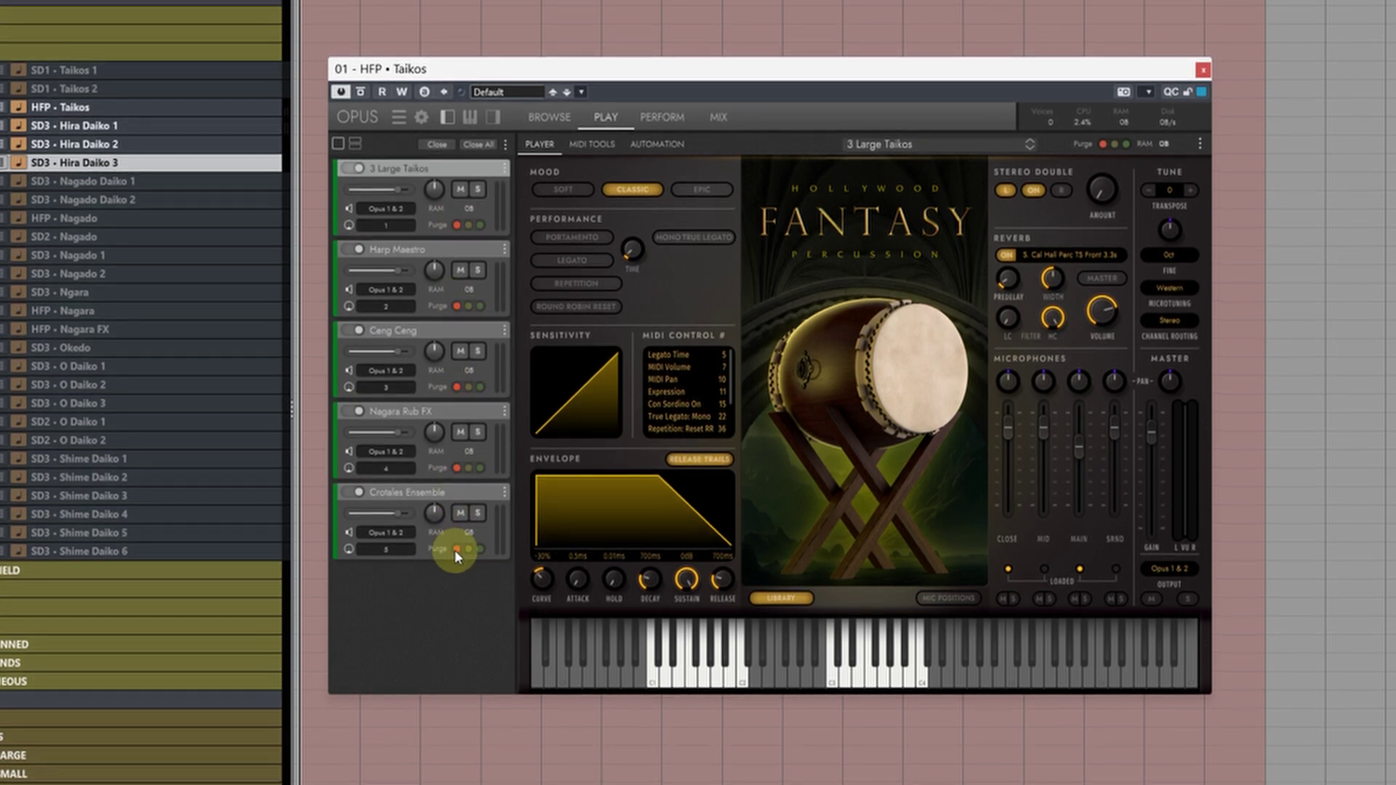
{"action": "left_click", "coordinate": [644, 691]}
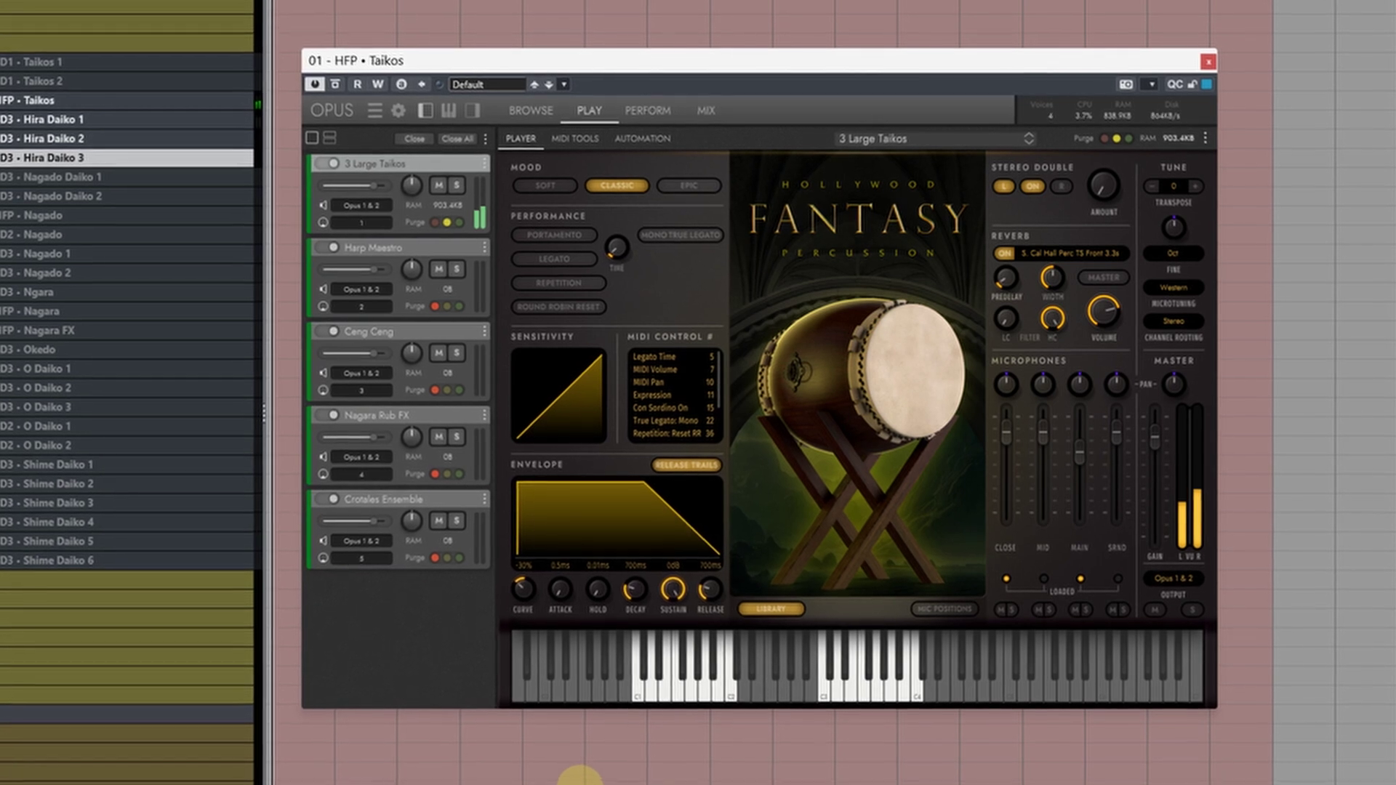
Step: Load 3 Large Taikos, Harp Maestro, Ceng Ceng, Nagara Rub FX and Crotales Ensemble back into memory
{"action": "left_click", "coordinate": [455, 221]}
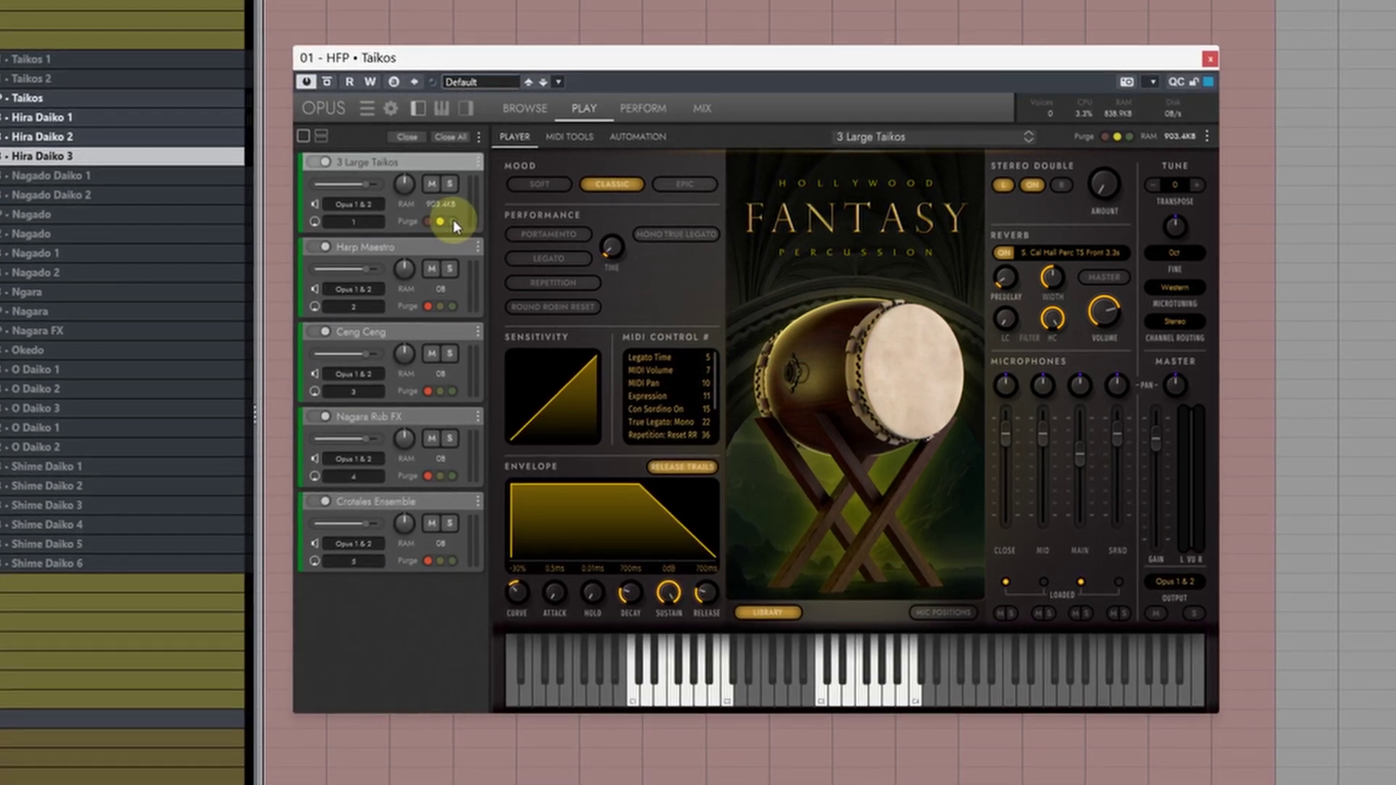
{"action": "left_click", "coordinate": [450, 306]}
{"action": "left_click", "coordinate": [449, 391]}
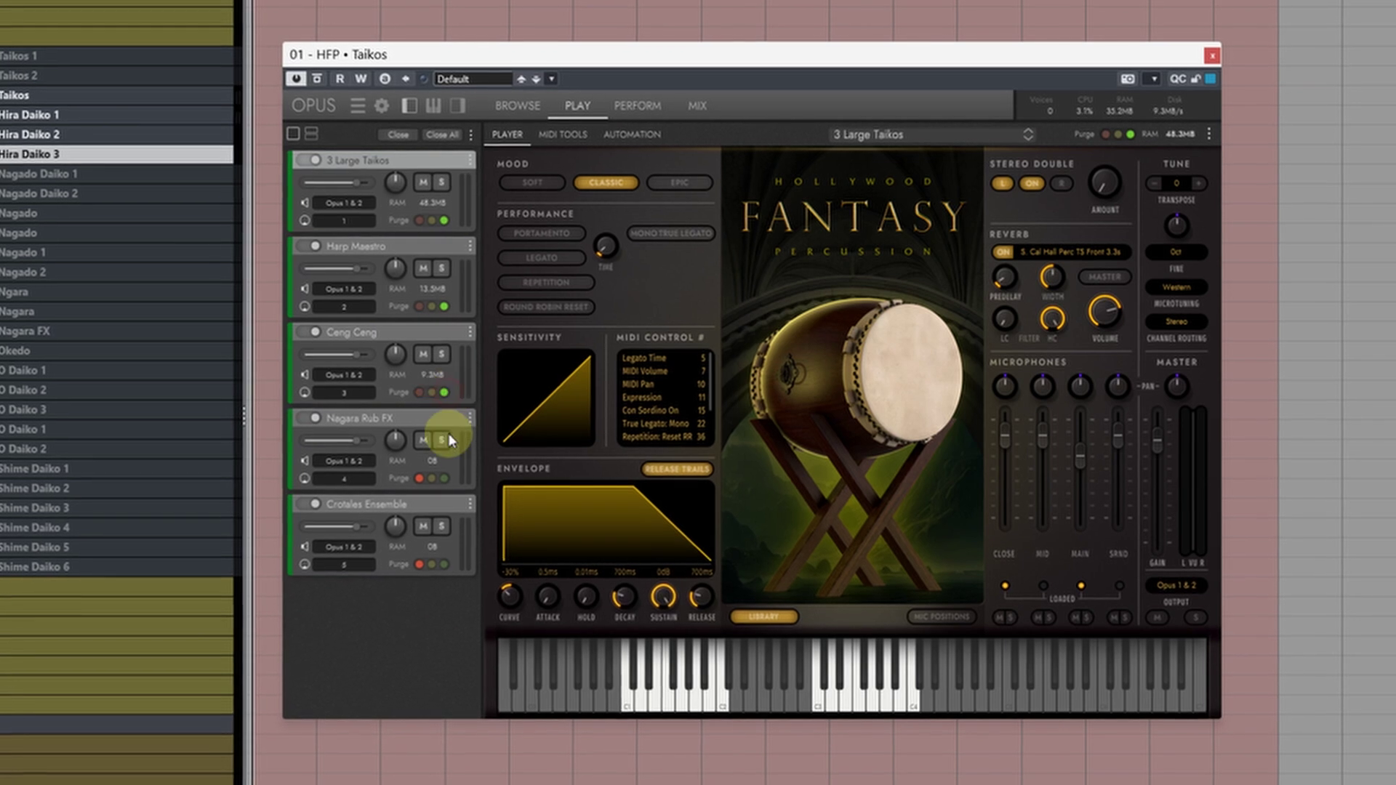
{"action": "left_click", "coordinate": [444, 479]}
{"action": "left_click", "coordinate": [440, 564]}
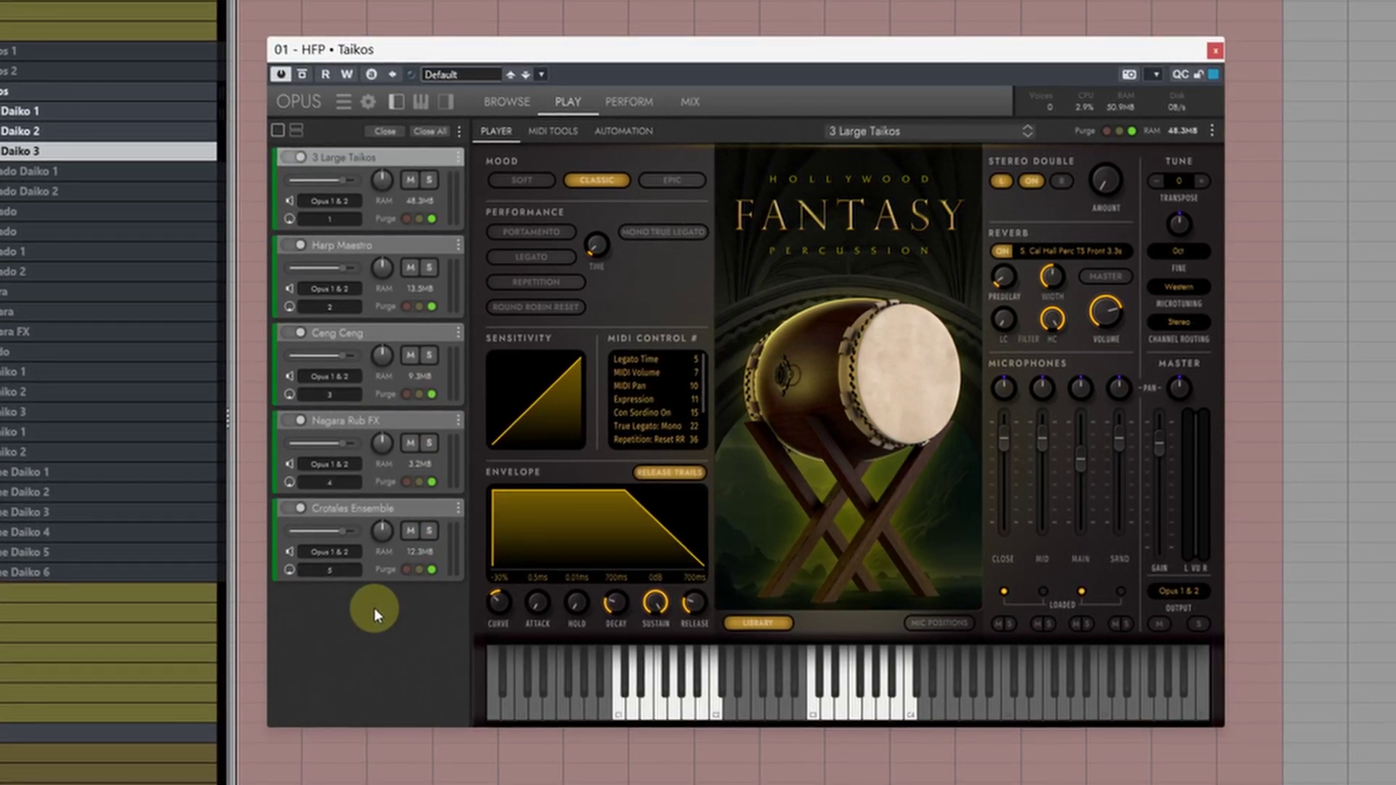
Step: Purge all instruments in the rack, reload them all, and show Harp Maestro
{"action": "left_click", "coordinate": [444, 128]}
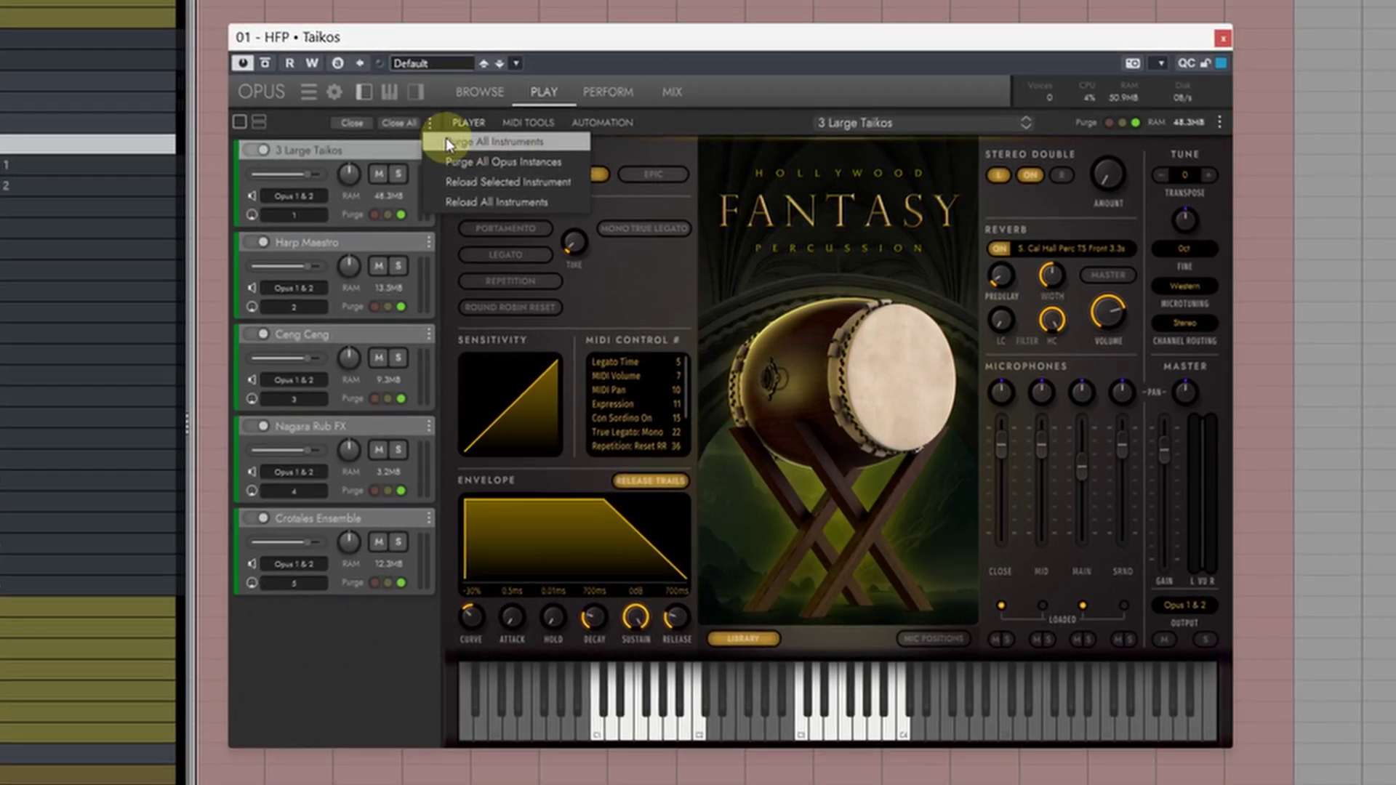
{"action": "left_click", "coordinate": [530, 143]}
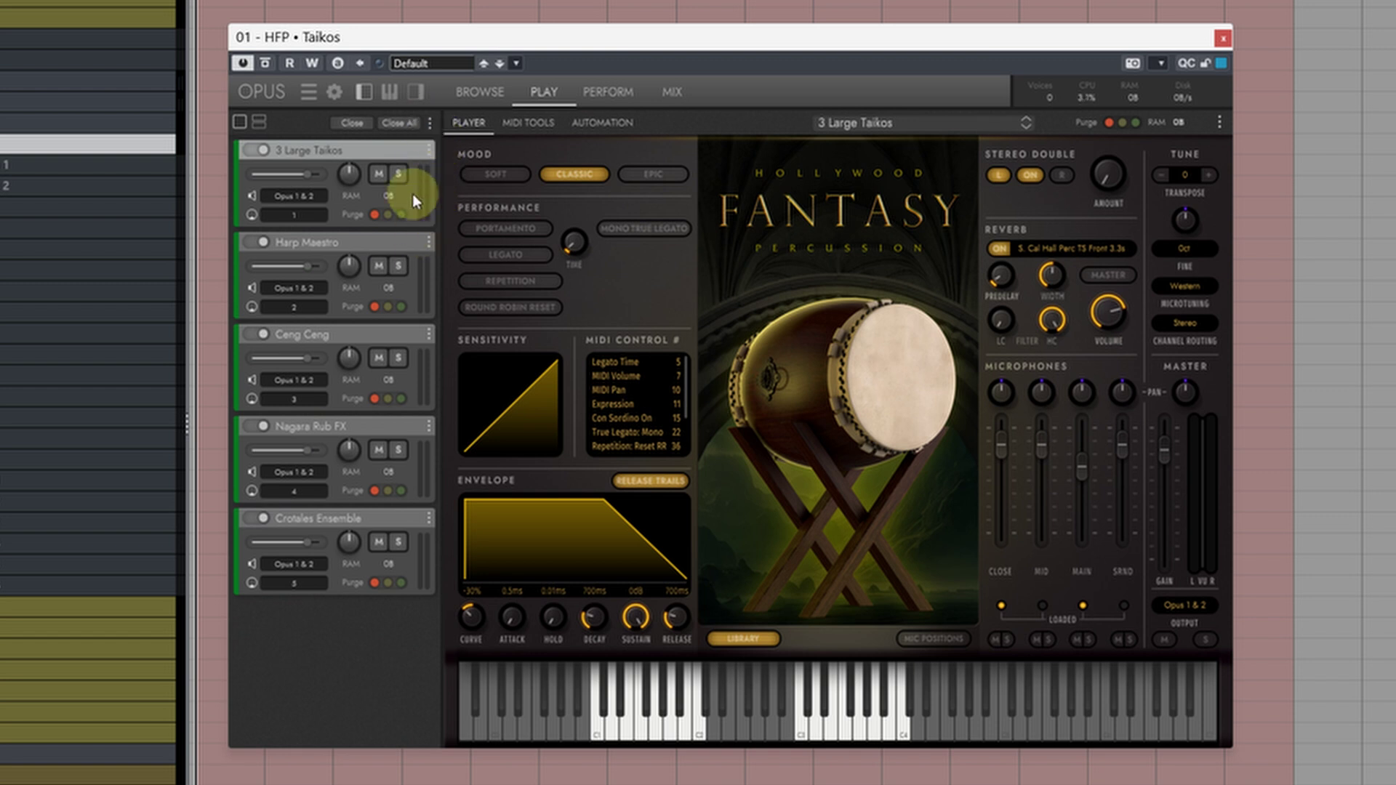
{"action": "left_click", "coordinate": [430, 125]}
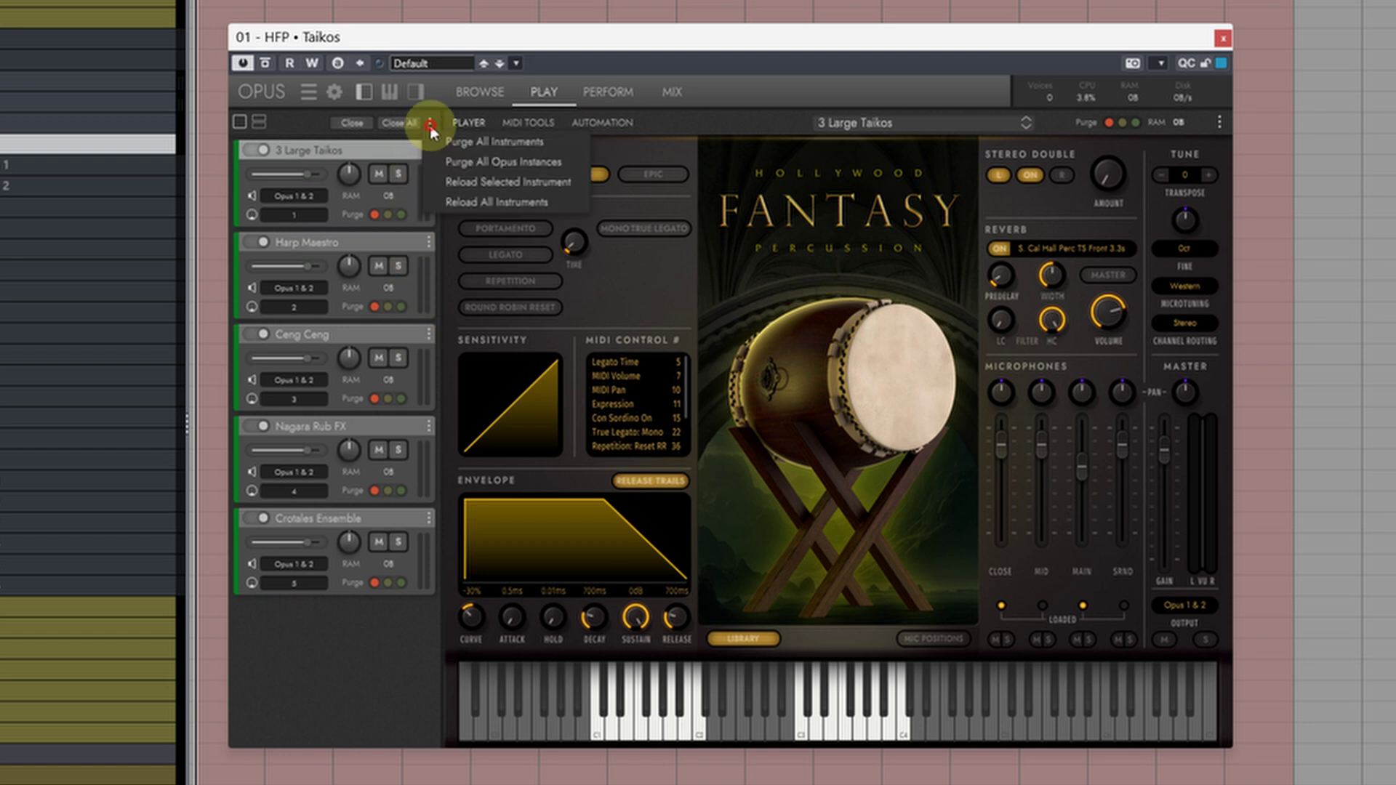
{"action": "left_click", "coordinate": [470, 199]}
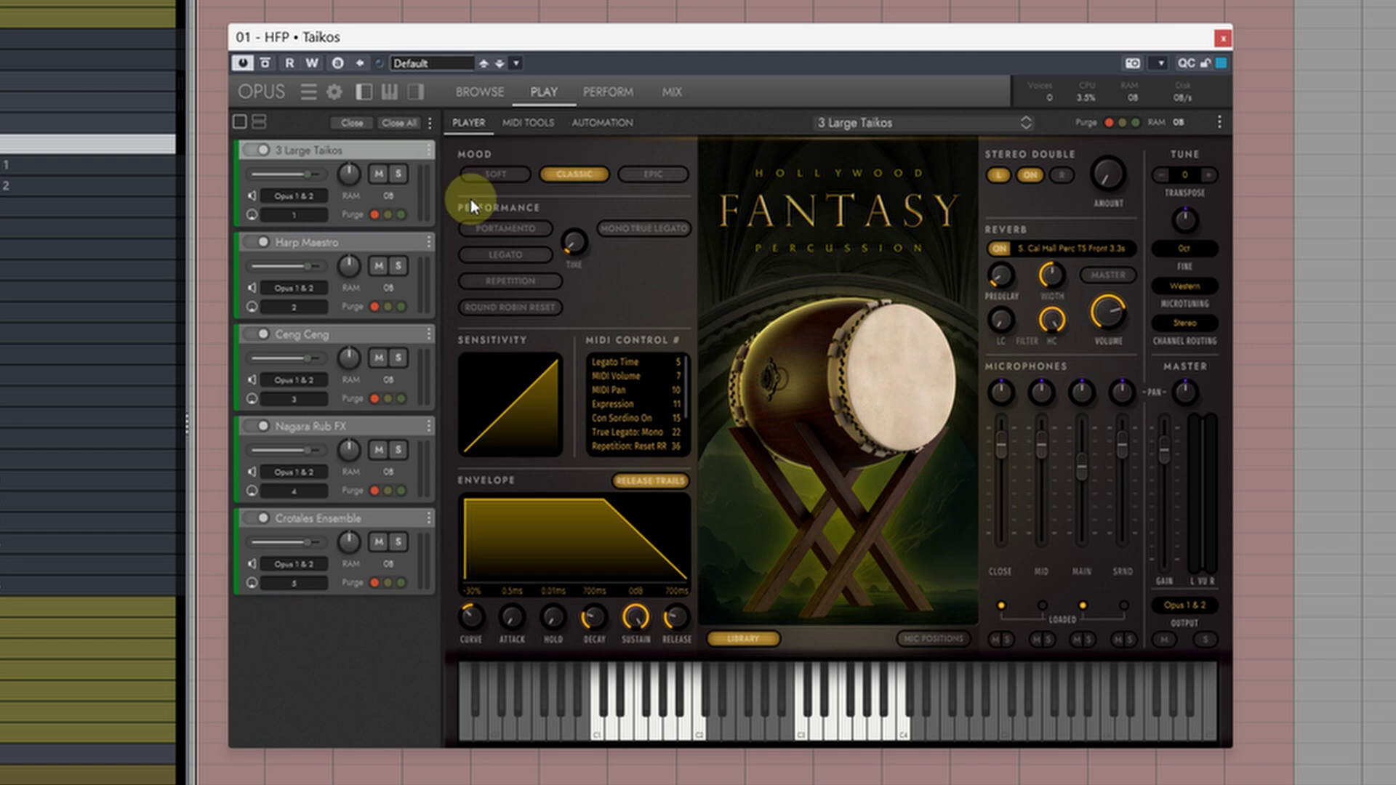
{"action": "left_click", "coordinate": [392, 234]}
Step: Select 3 Large Taikos and purge instruments across all Opus instances
{"action": "left_click", "coordinate": [376, 151]}
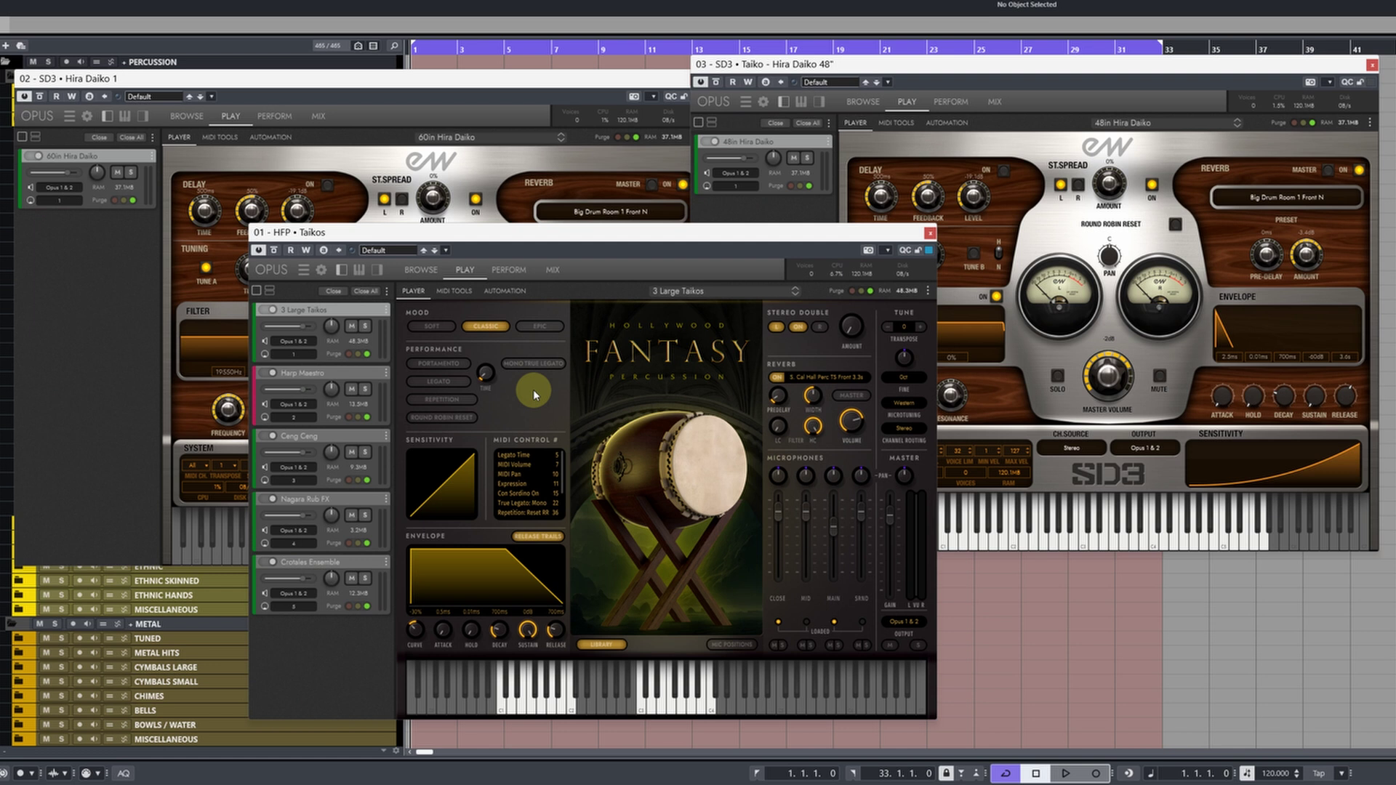
{"action": "left_click", "coordinate": [389, 292]}
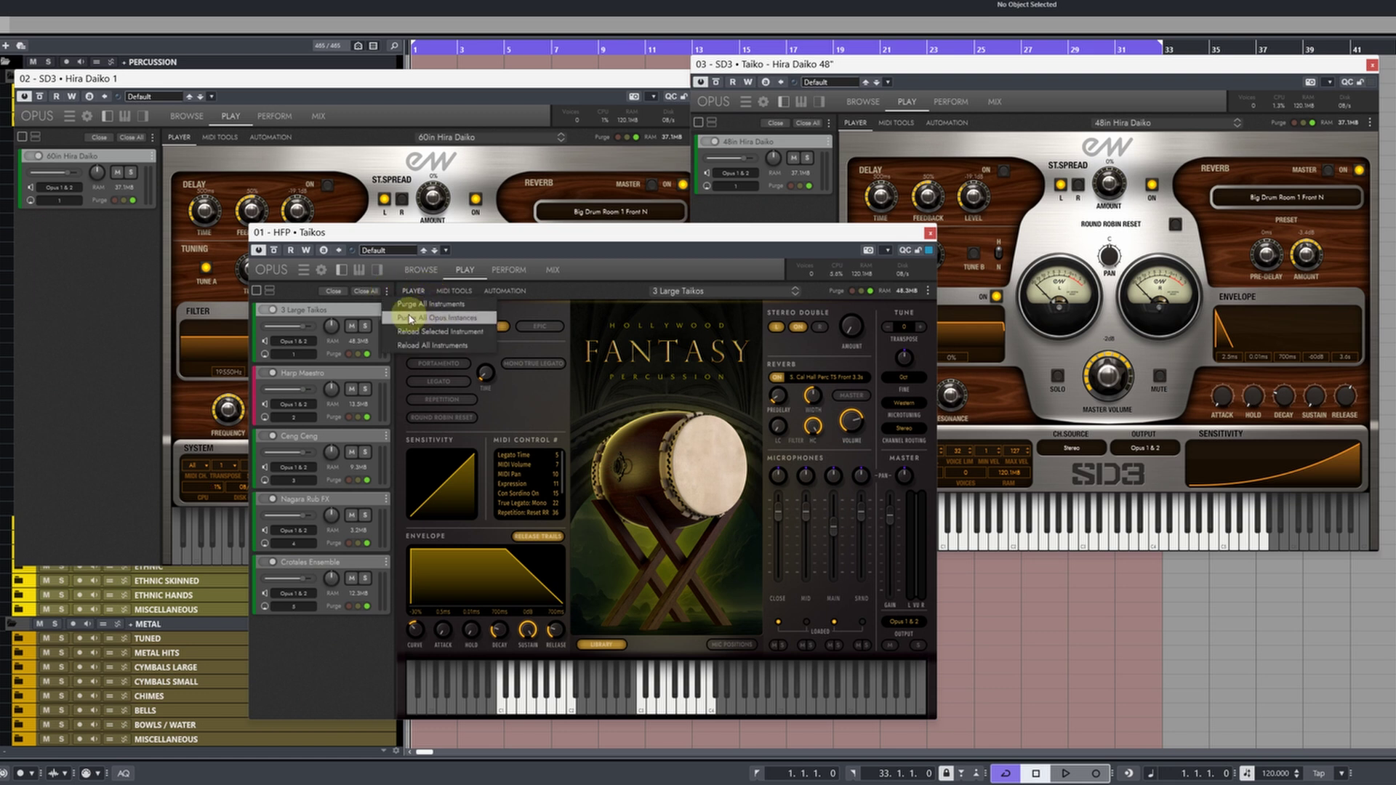
{"action": "left_click", "coordinate": [411, 318]}
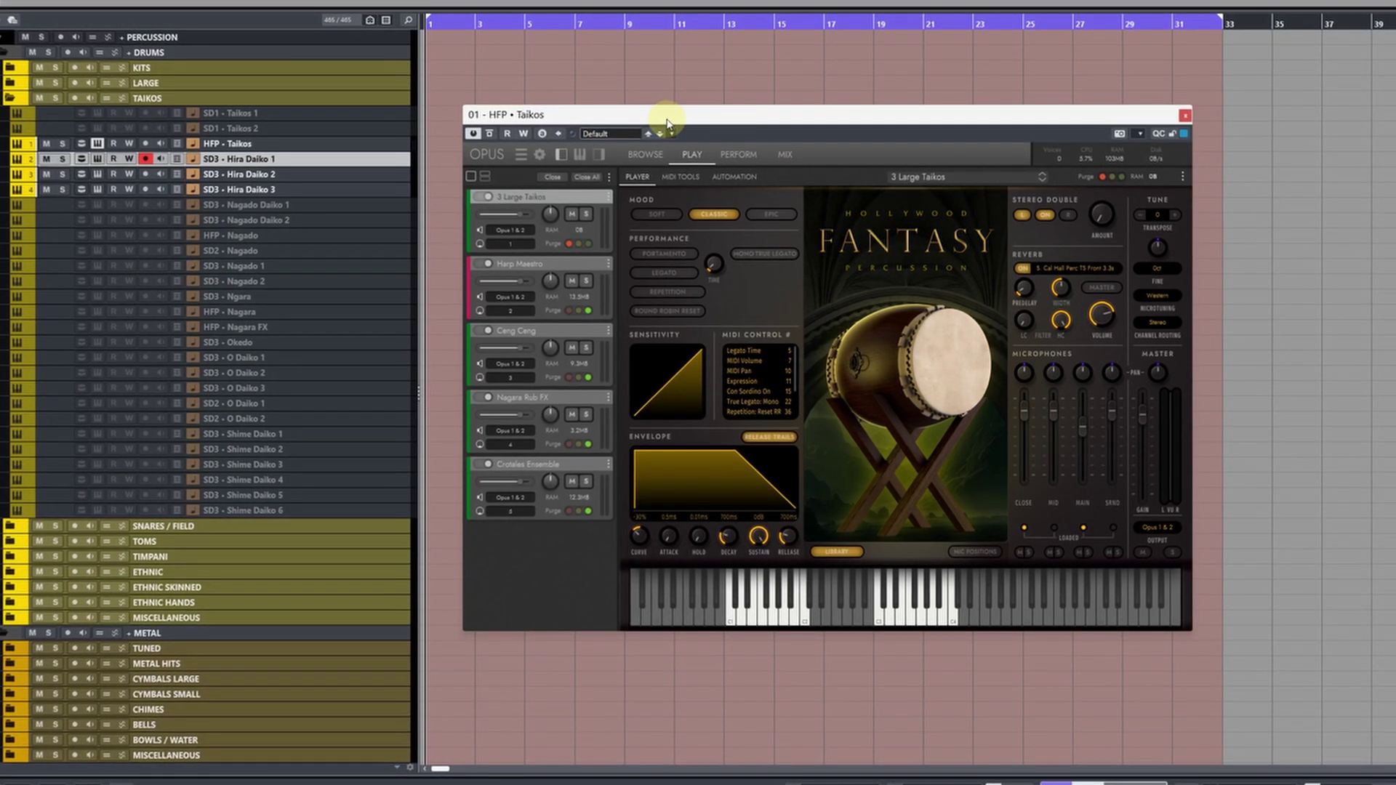
Step: Set the Audio Engine default preload size to SSD/PCIe, toggle Never Preload, and apply
{"action": "left_click", "coordinate": [536, 154]}
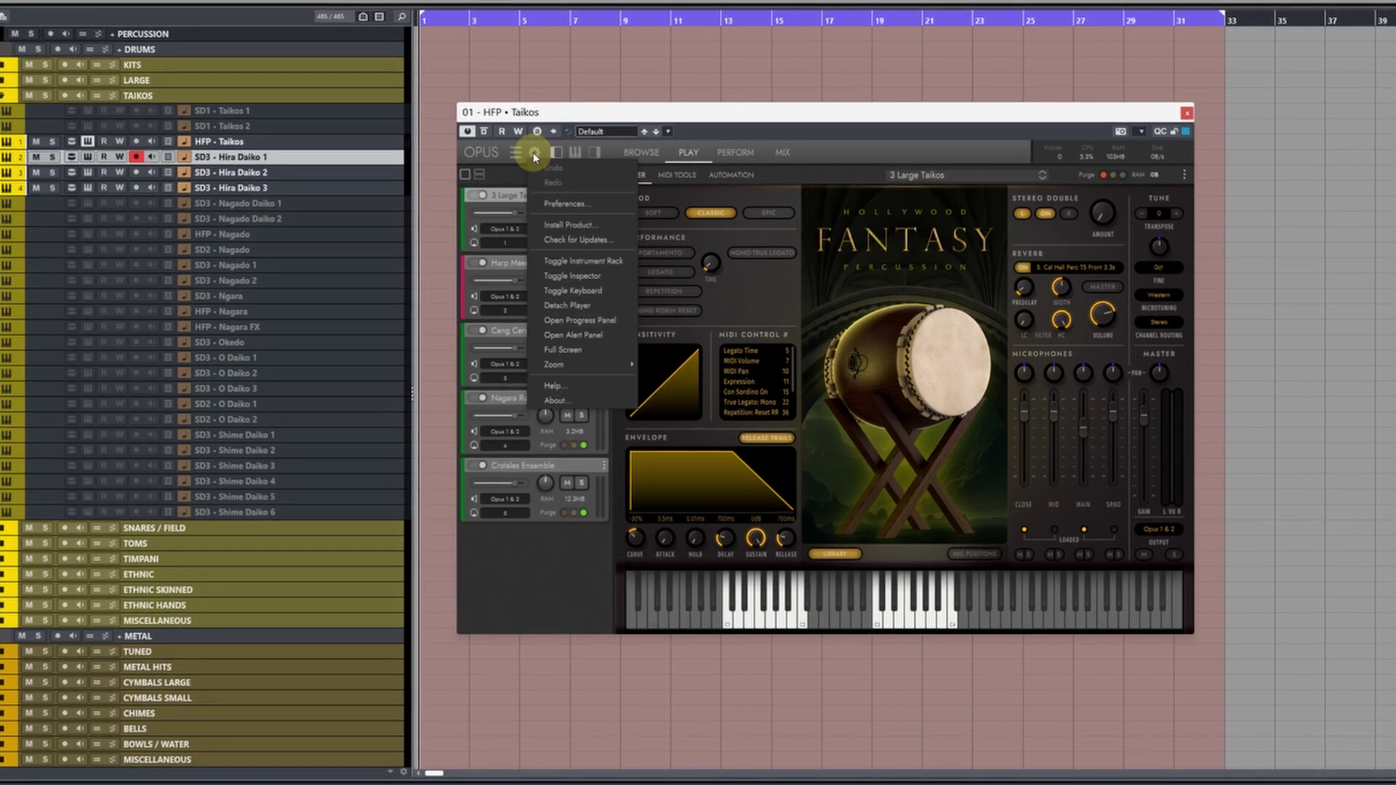
{"action": "left_click", "coordinate": [586, 203]}
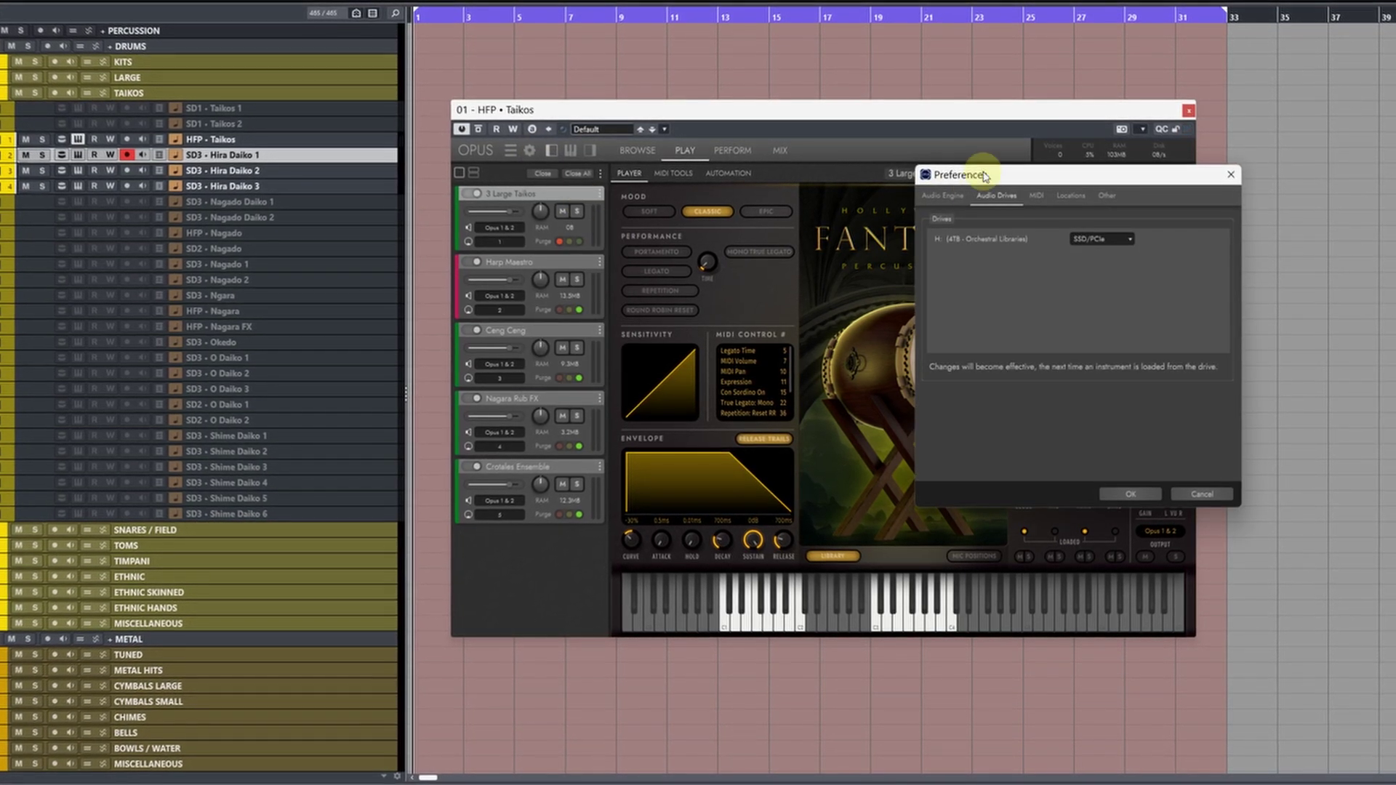
{"action": "left_click_drag", "start_coordinate": [976, 176], "coordinate": [663, 182]}
{"action": "left_click", "coordinate": [670, 202]}
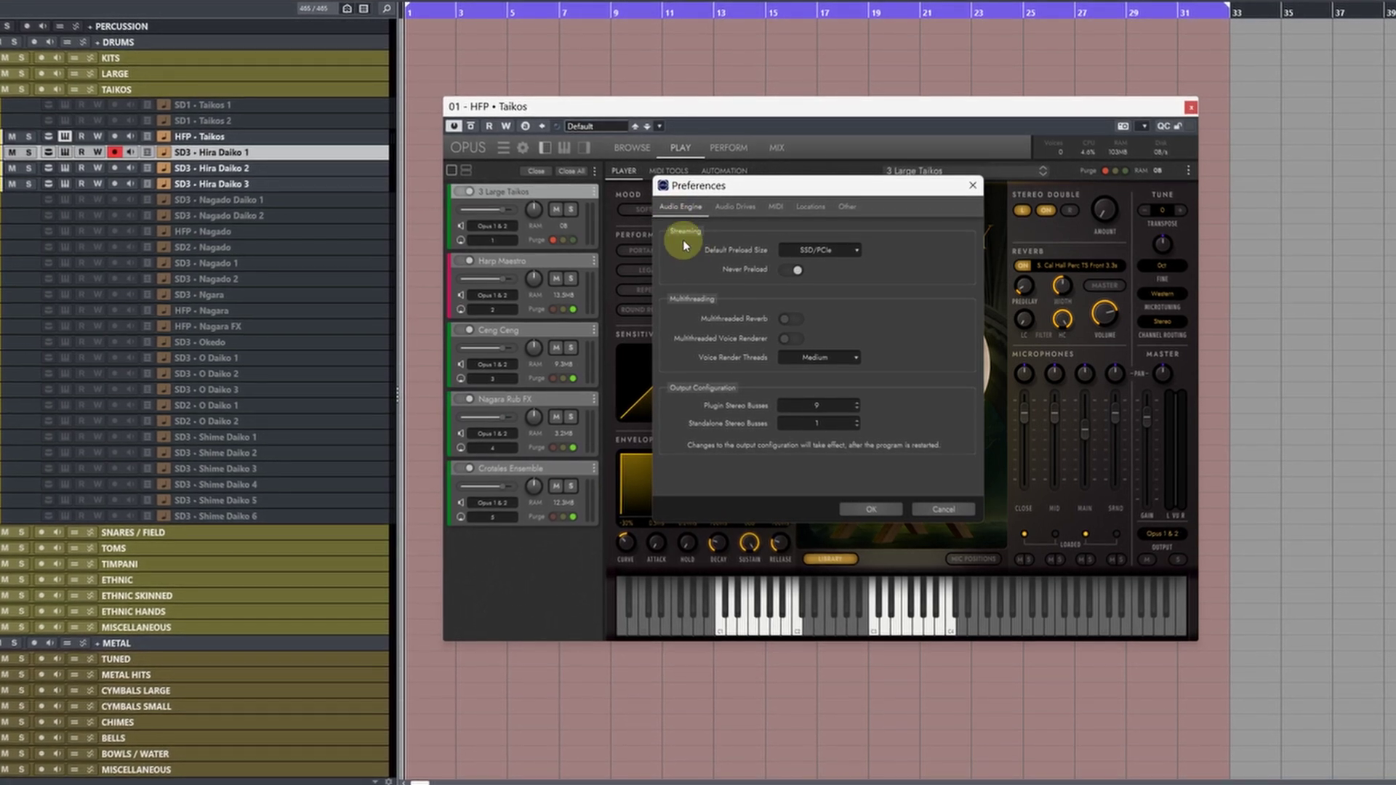
{"action": "left_click", "coordinate": [826, 250]}
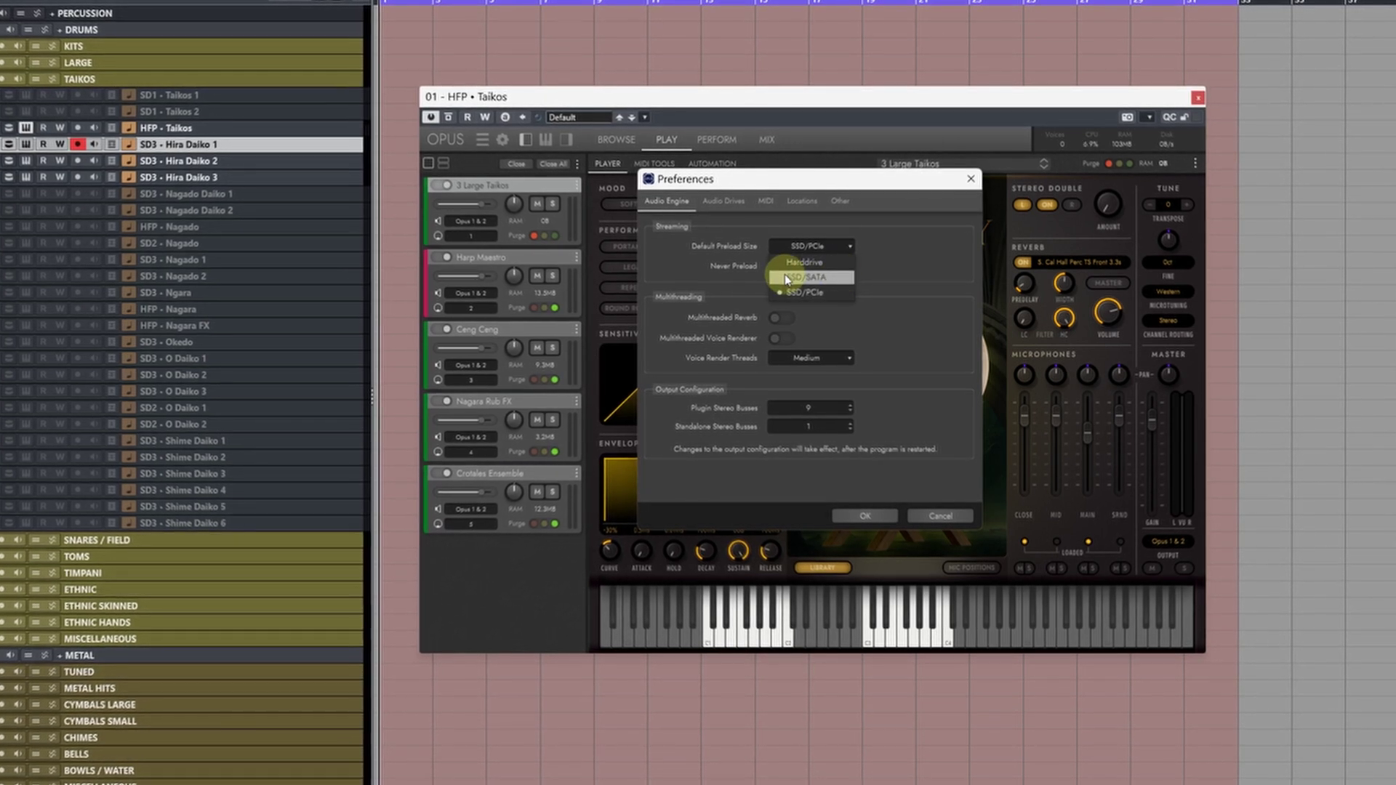
{"action": "left_click", "coordinate": [840, 294]}
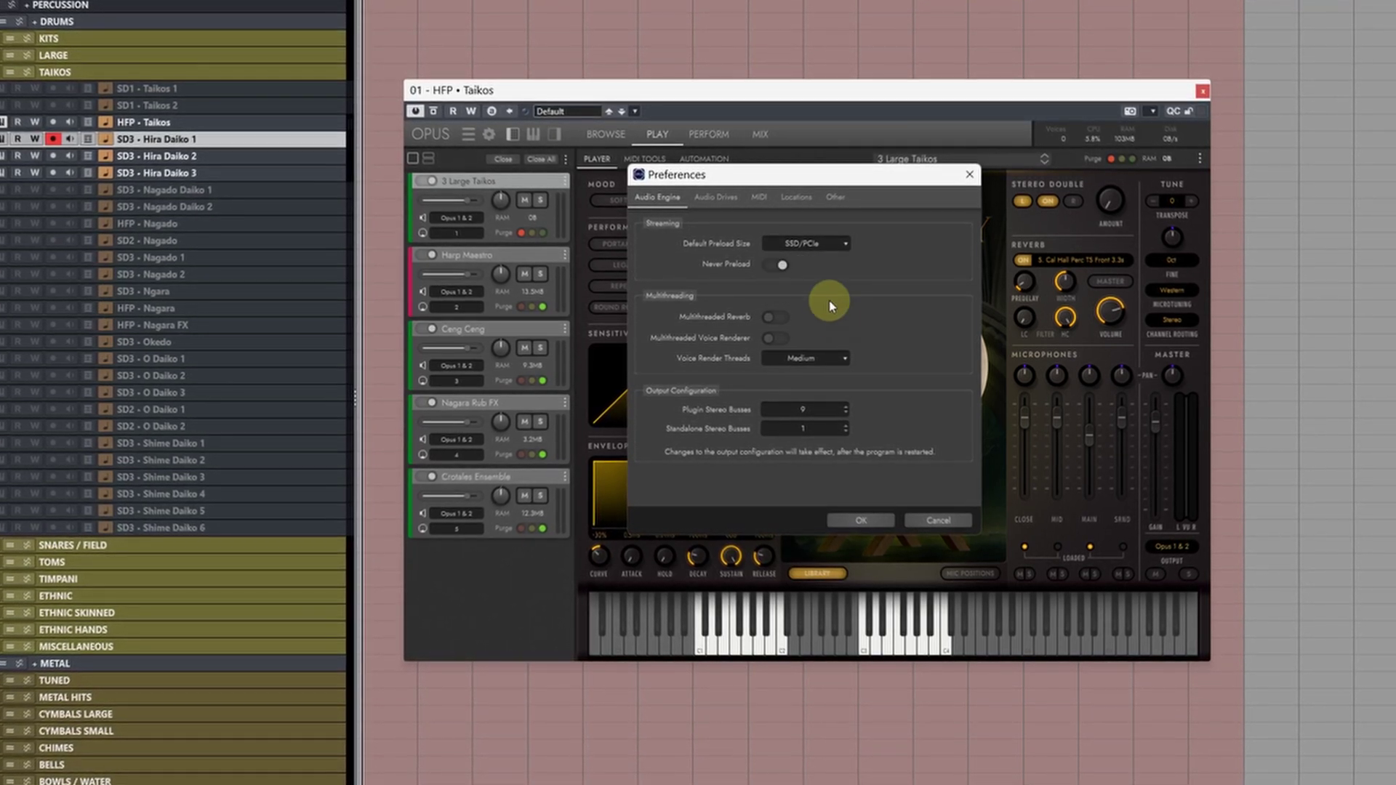
{"action": "left_click", "coordinate": [774, 265]}
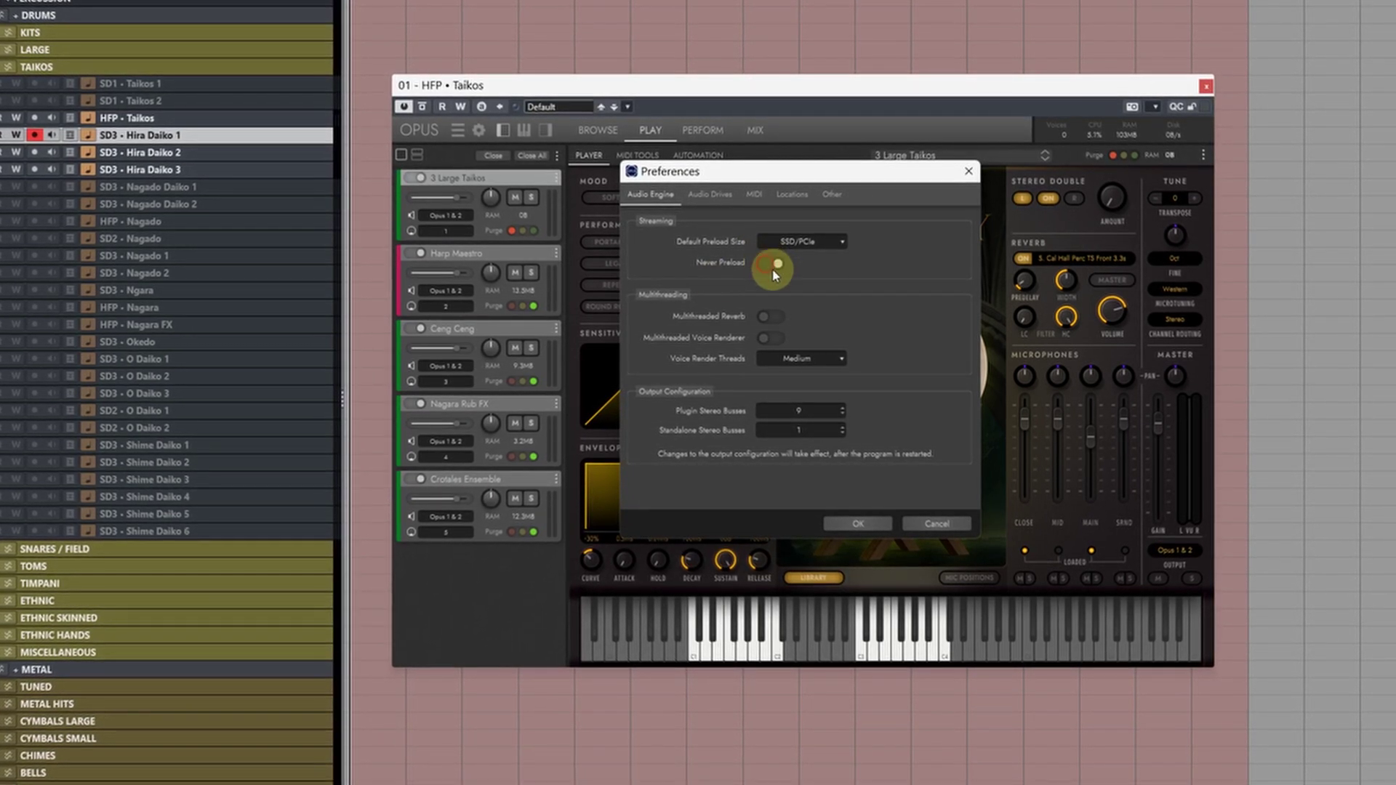
{"action": "left_click", "coordinate": [847, 525]}
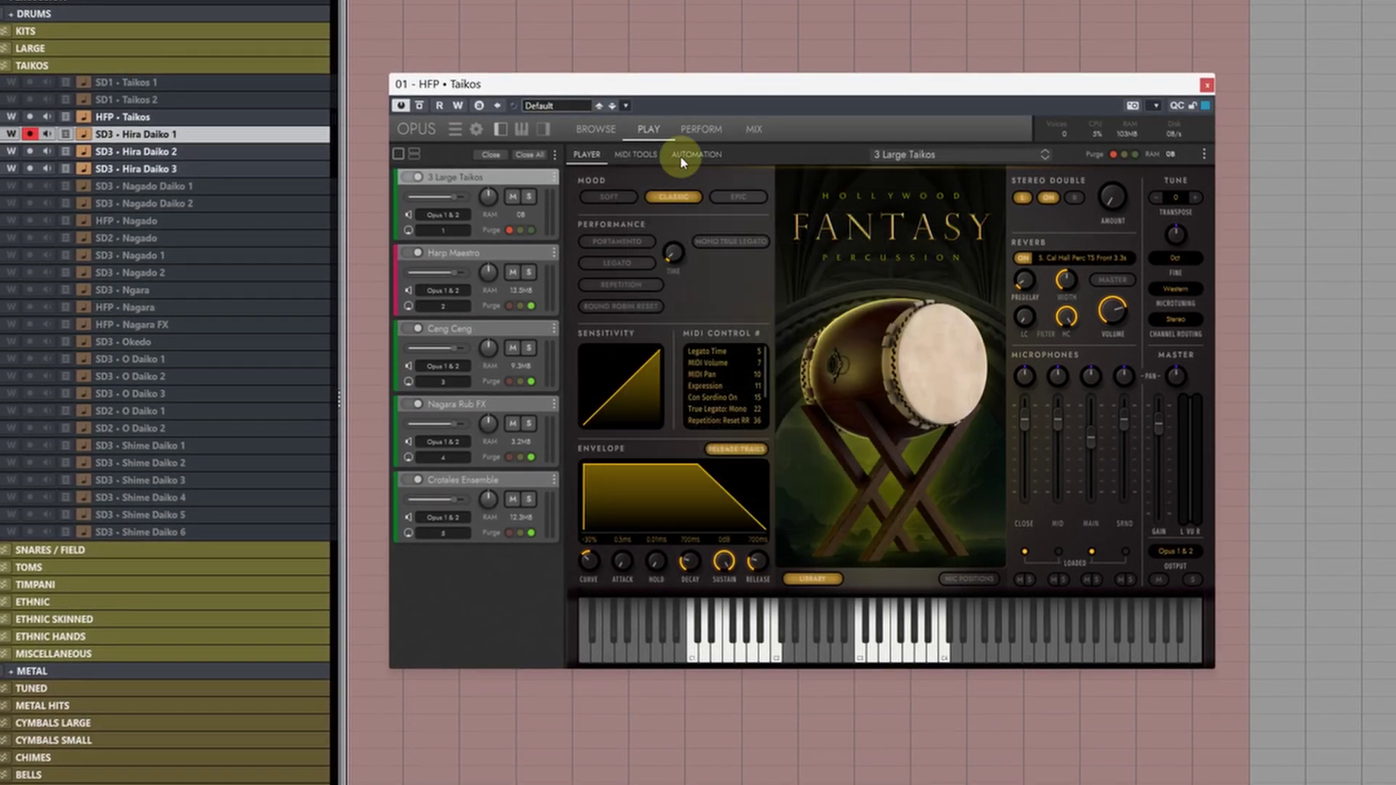
Step: Add Goatnails and Ceng Cengs to the rack, and keep drive H: at SSD/PCIe
{"action": "left_click", "coordinate": [597, 129]}
{"action": "left_click_drag", "start_coordinate": [1094, 428], "coordinate": [473, 603]}
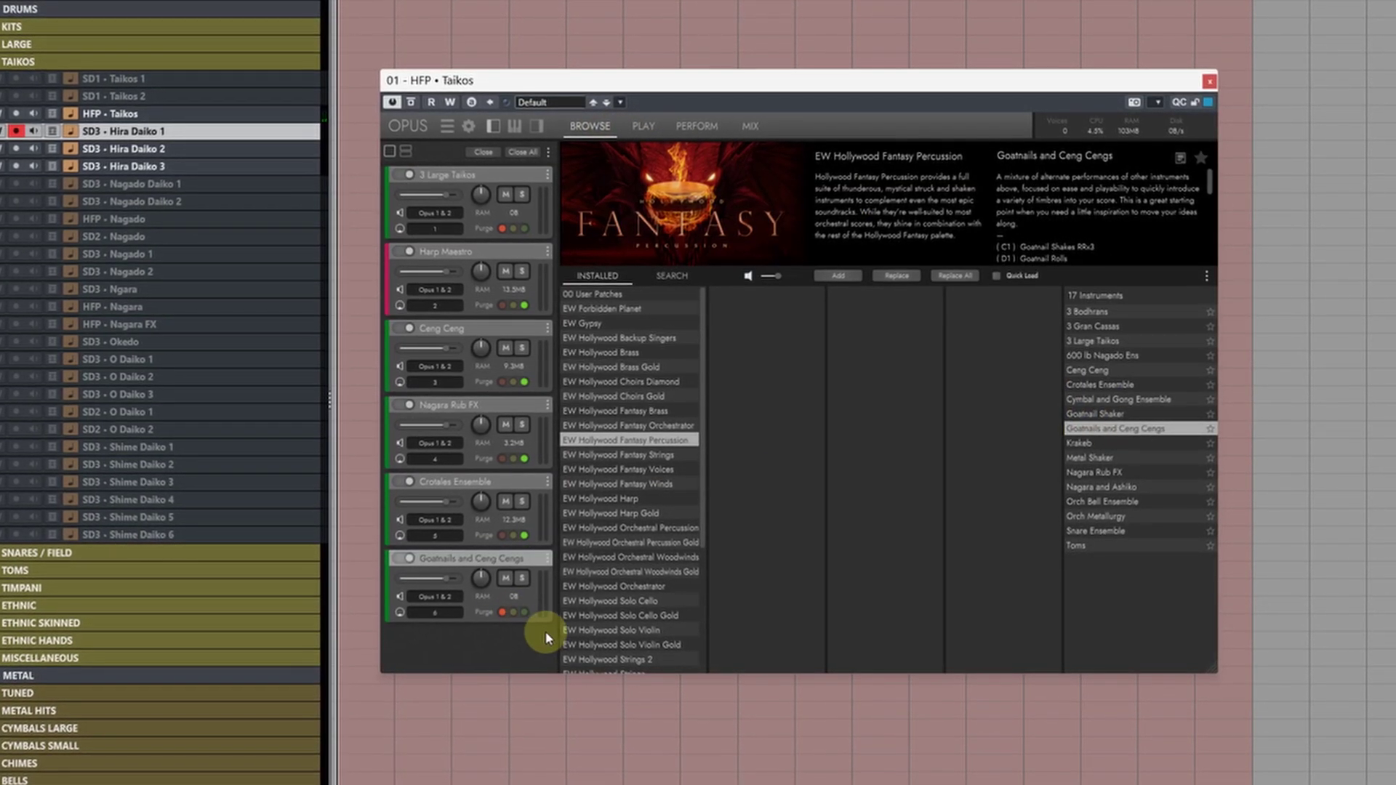
{"action": "left_click", "coordinate": [465, 125]}
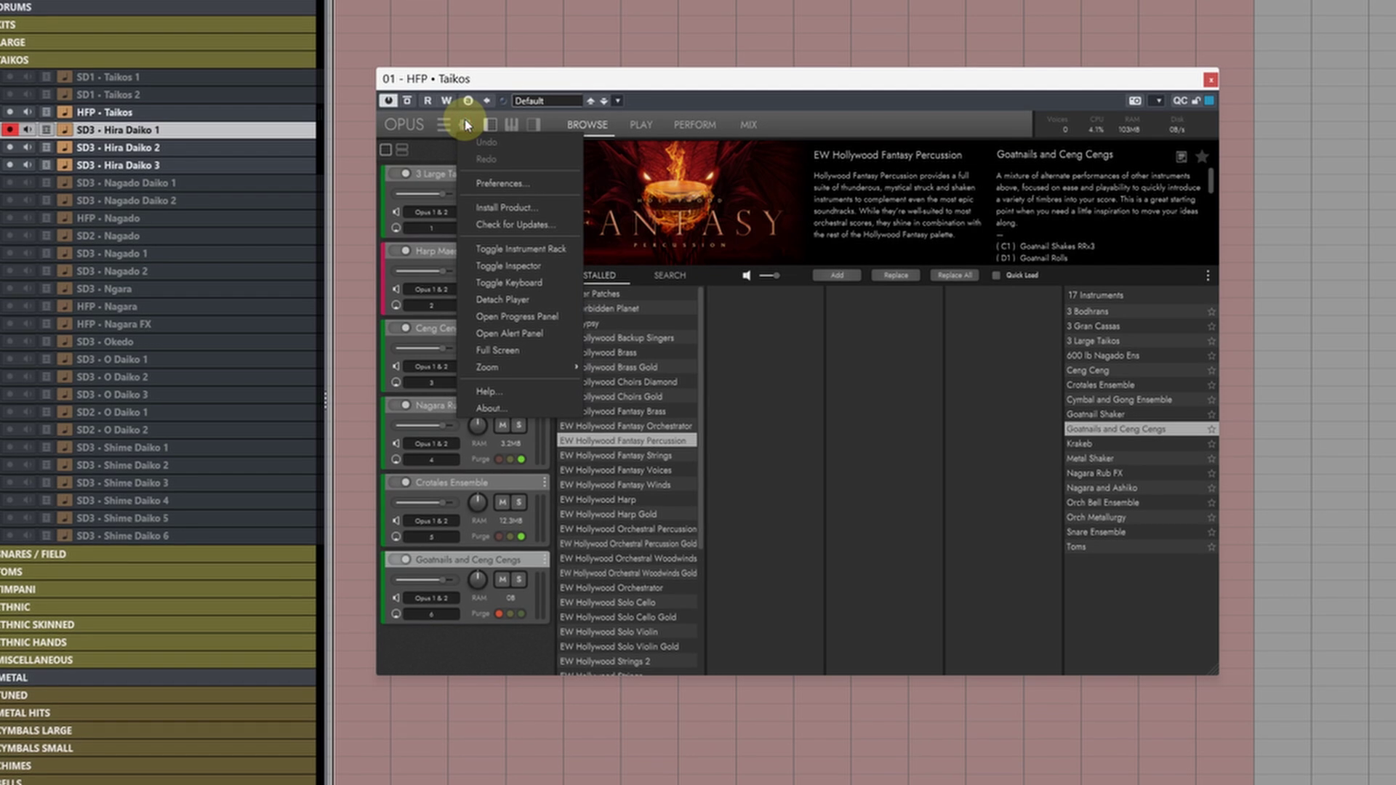
{"action": "left_click", "coordinate": [485, 195]}
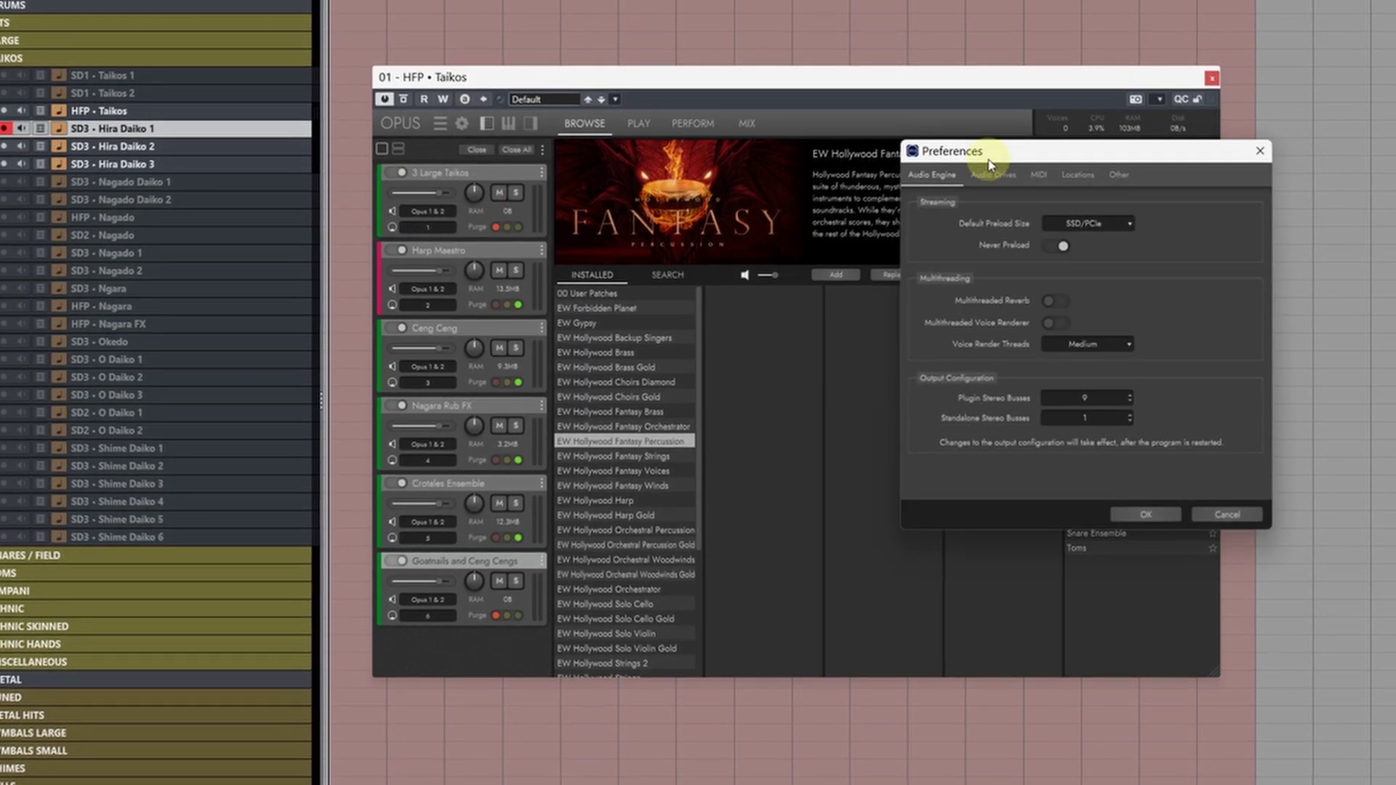
{"action": "left_click_drag", "start_coordinate": [925, 150], "coordinate": [670, 188]}
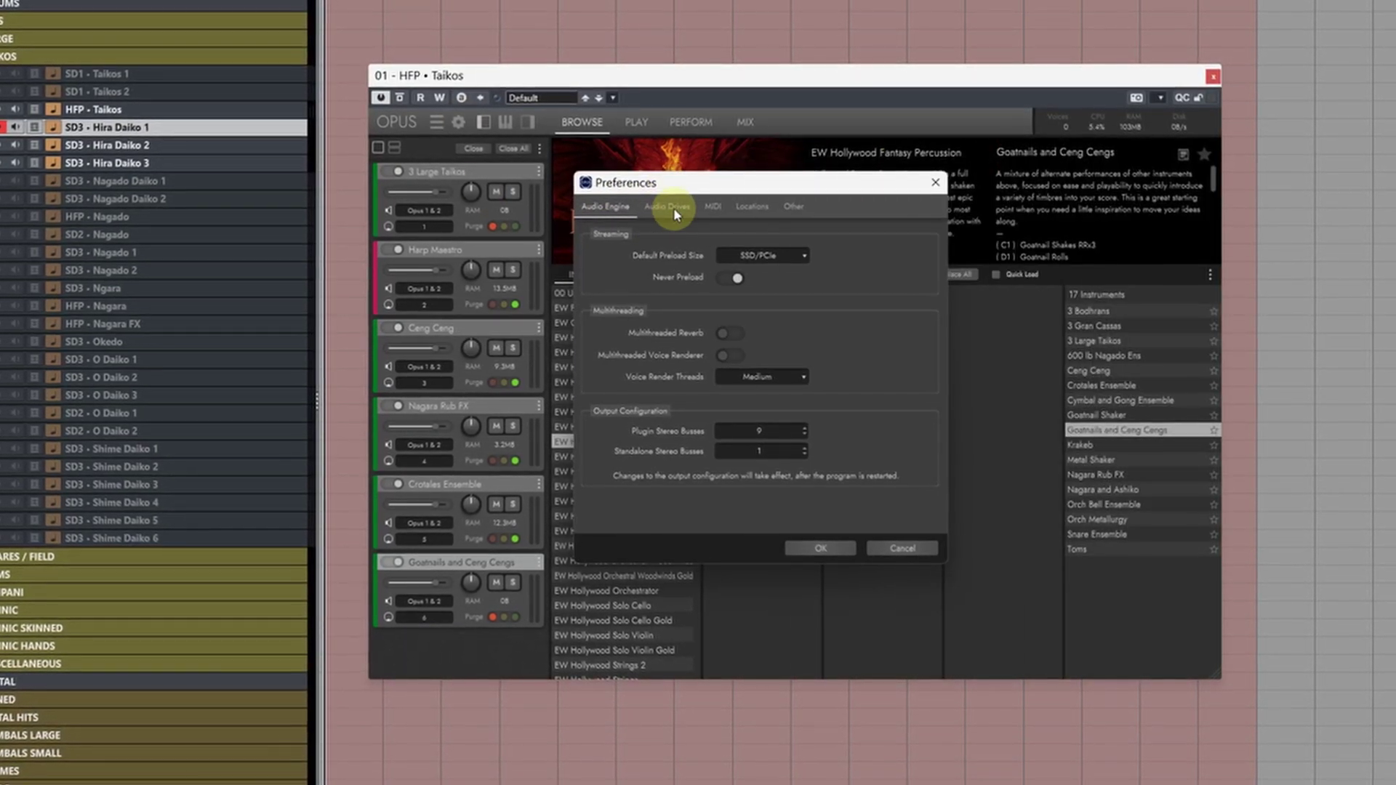
{"action": "left_click", "coordinate": [669, 207]}
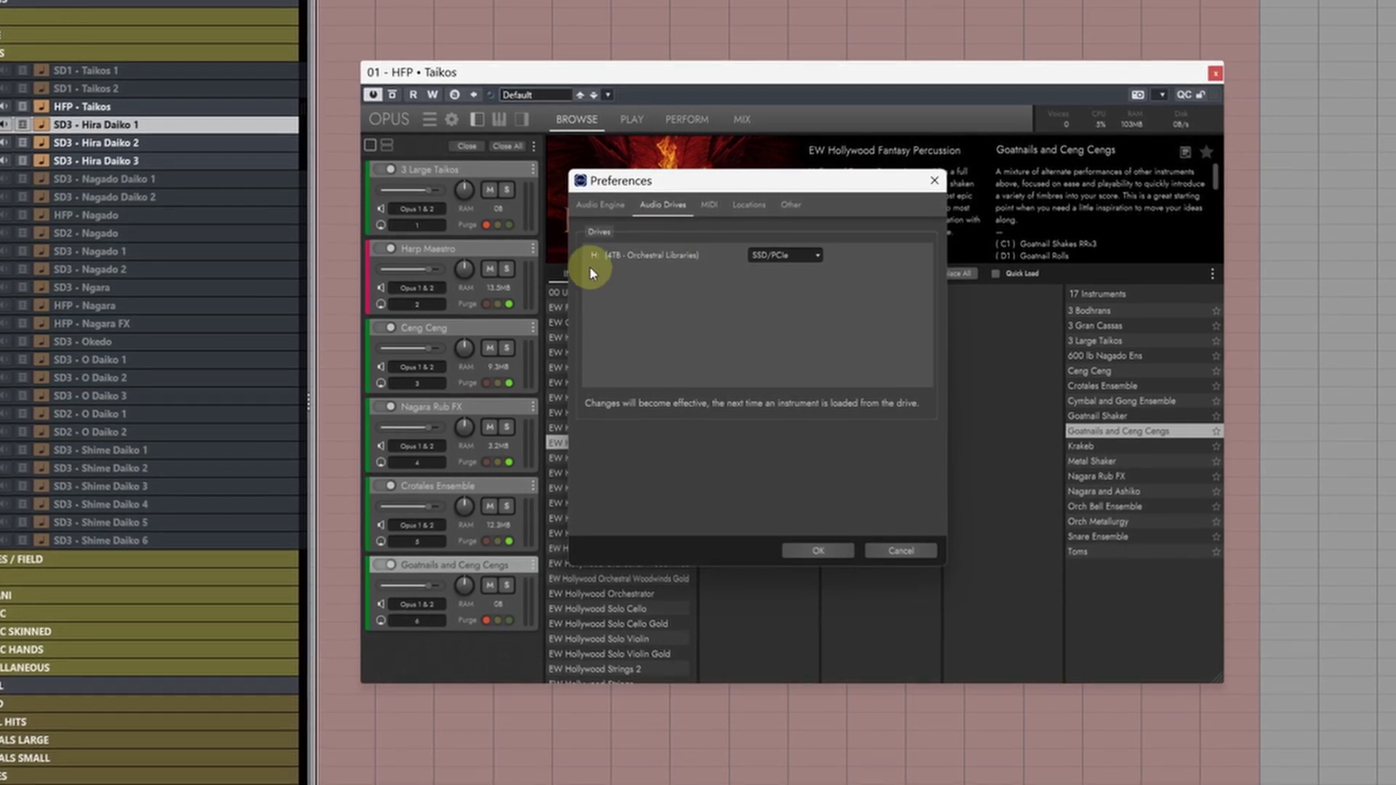
{"action": "left_click", "coordinate": [815, 256]}
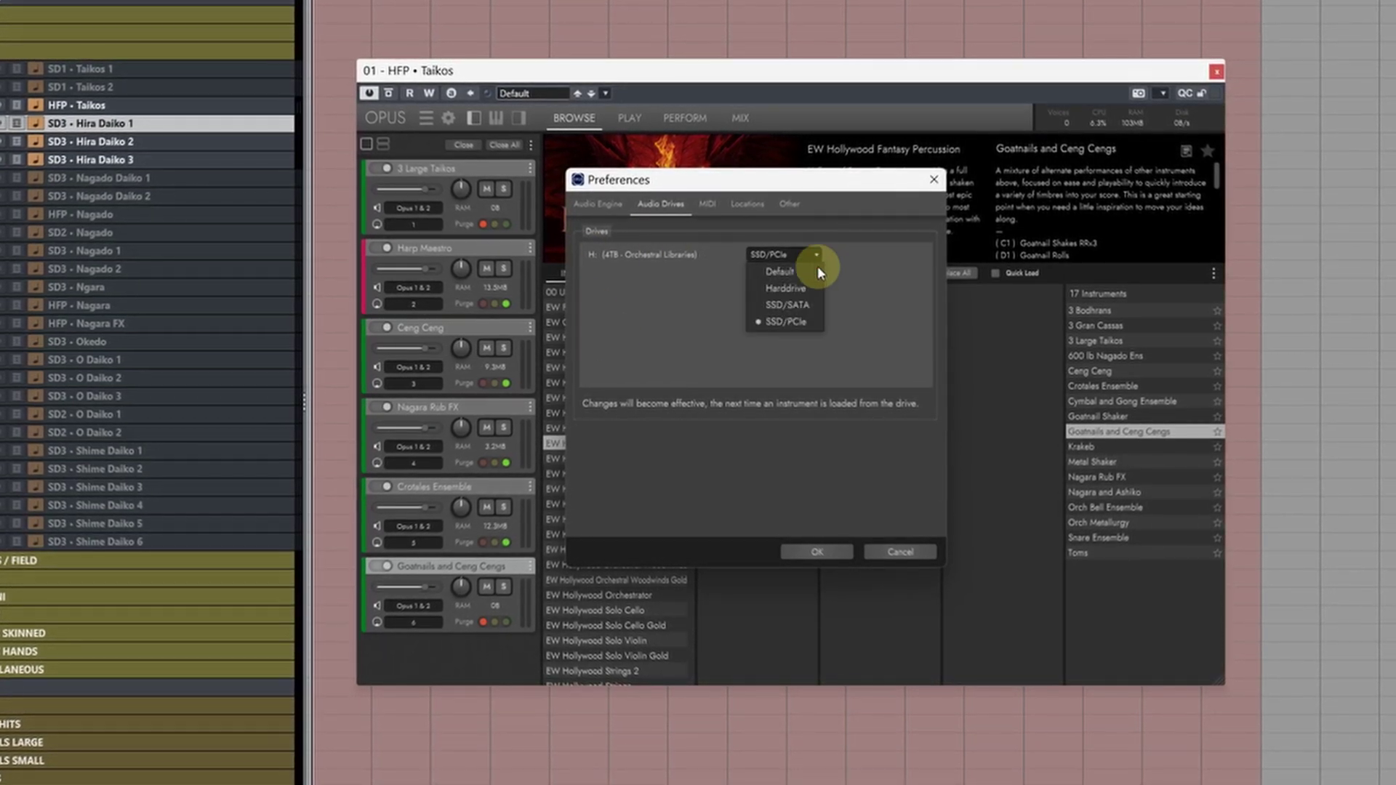
{"action": "left_click", "coordinate": [862, 346]}
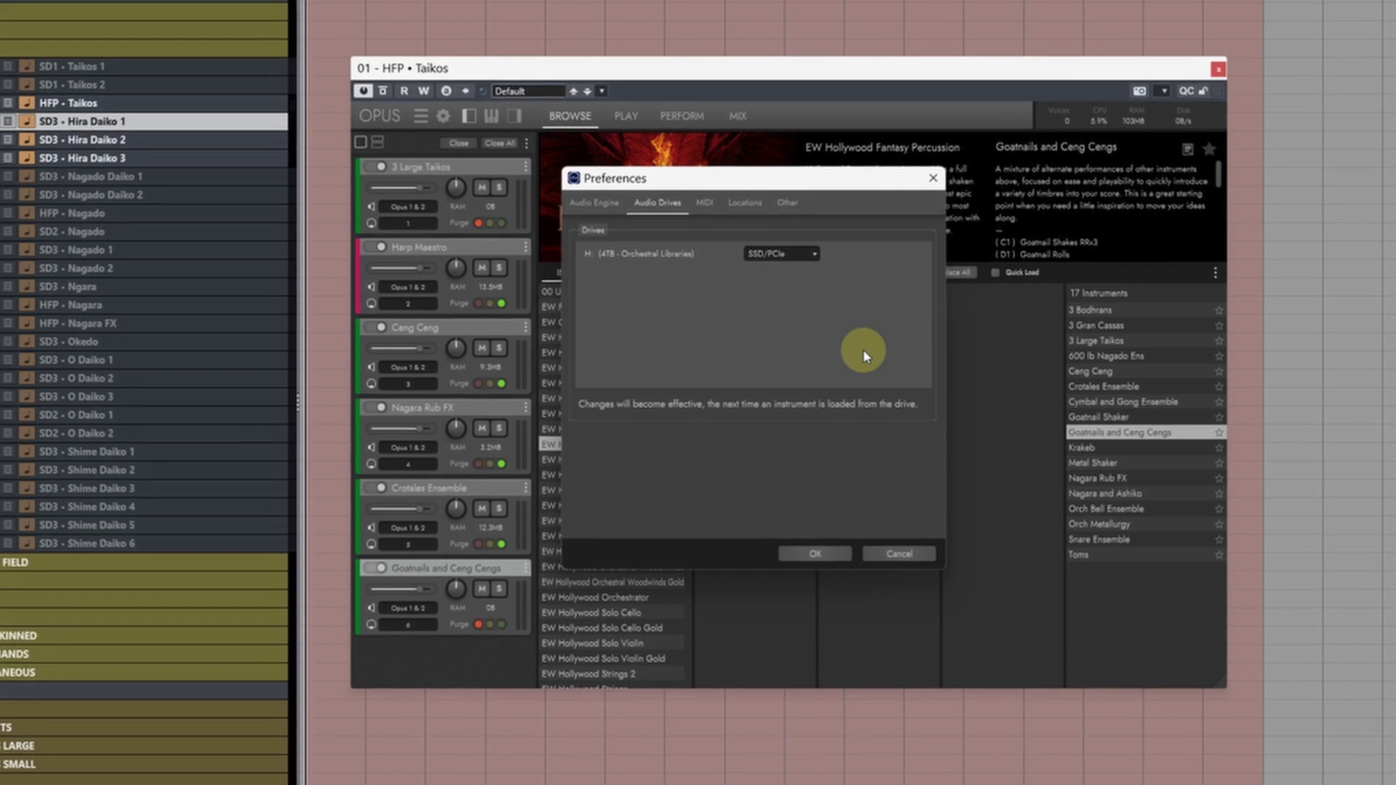